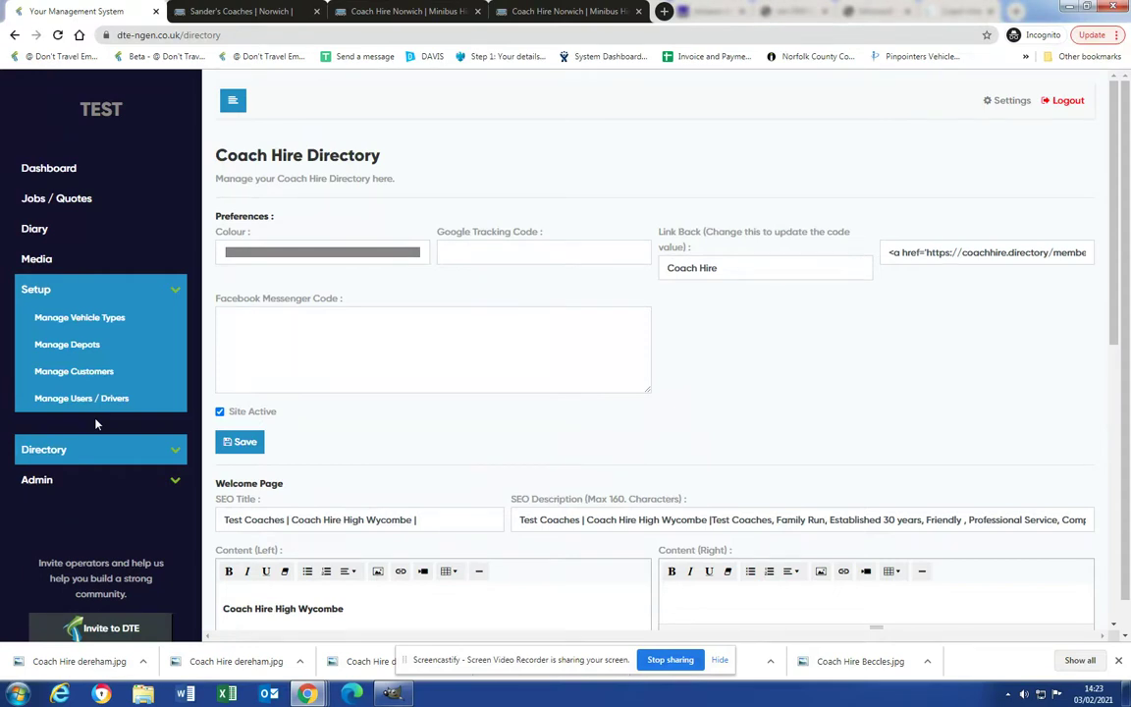
# Go from the Diary to Manage Vehicle Types and start a new vehicle type.
pyautogui.click(97, 233)
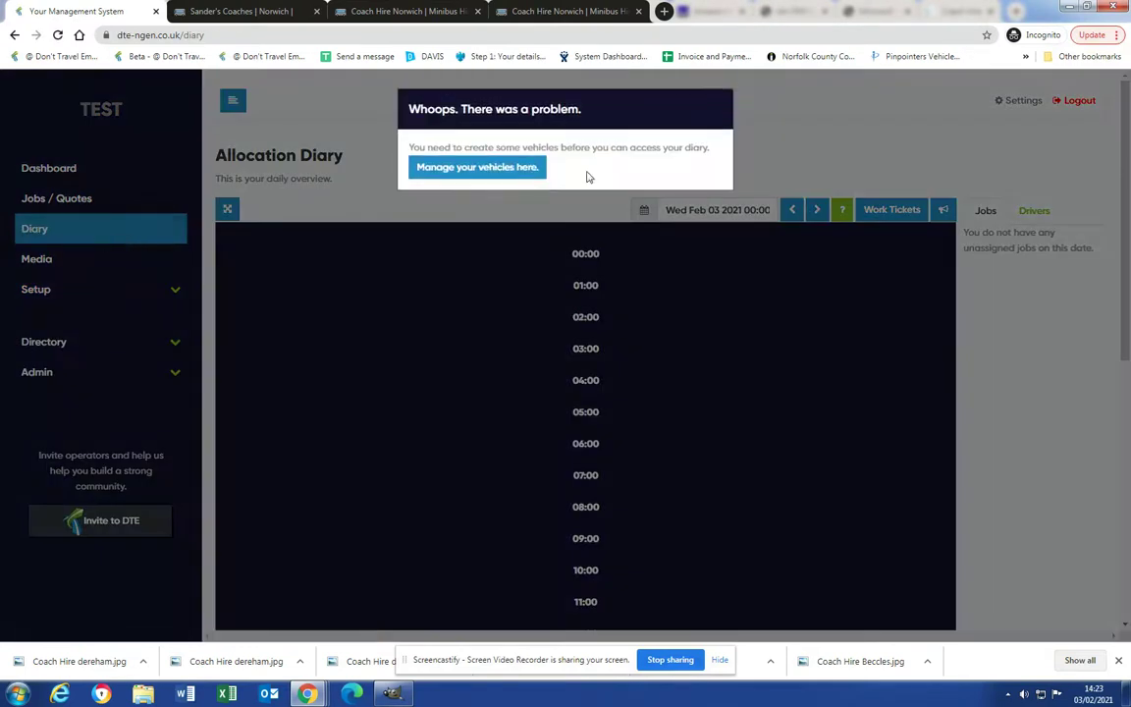
pyautogui.click(501, 170)
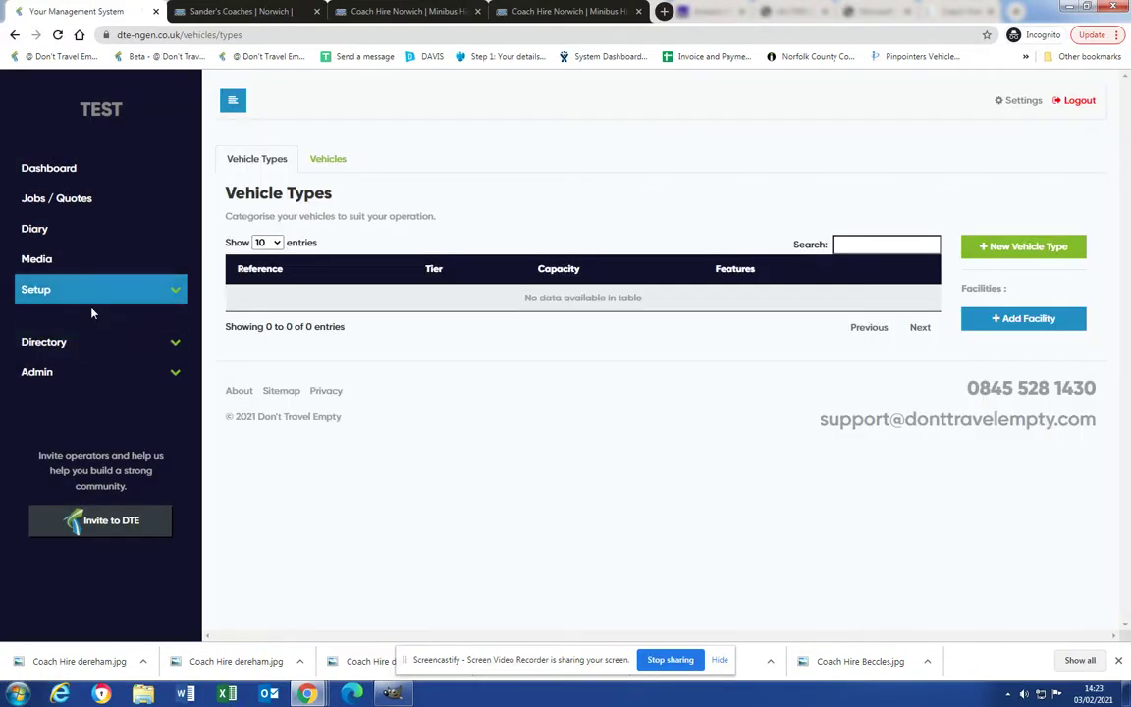
pyautogui.click(47, 290)
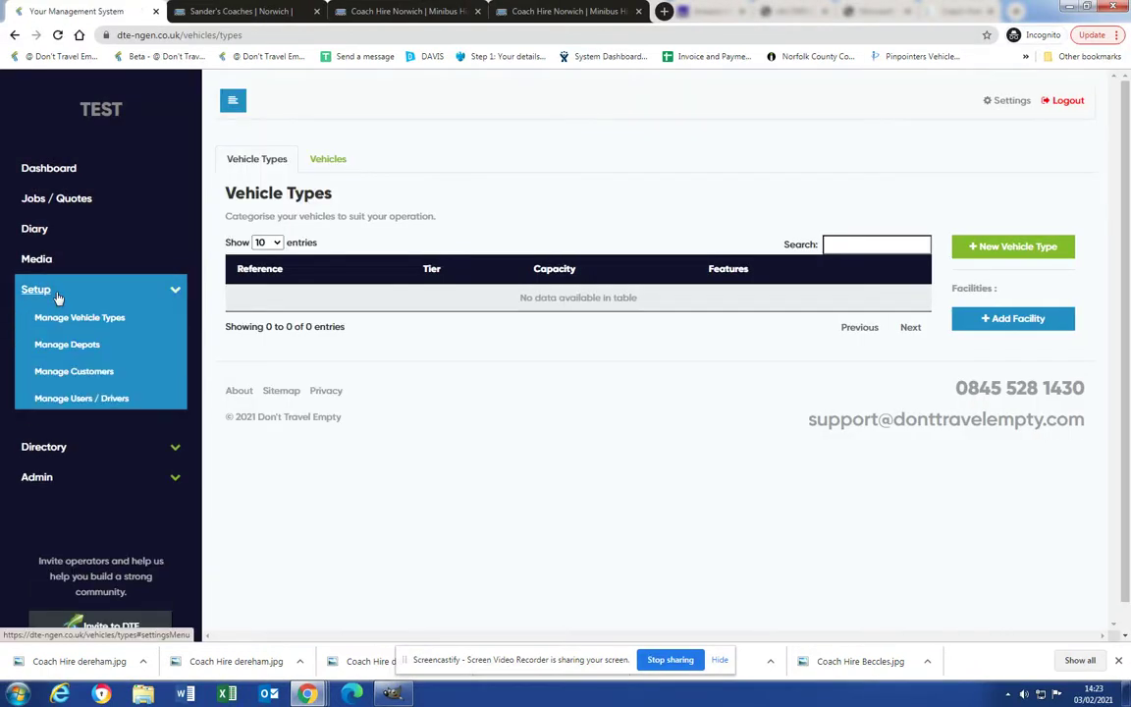
pyautogui.click(61, 315)
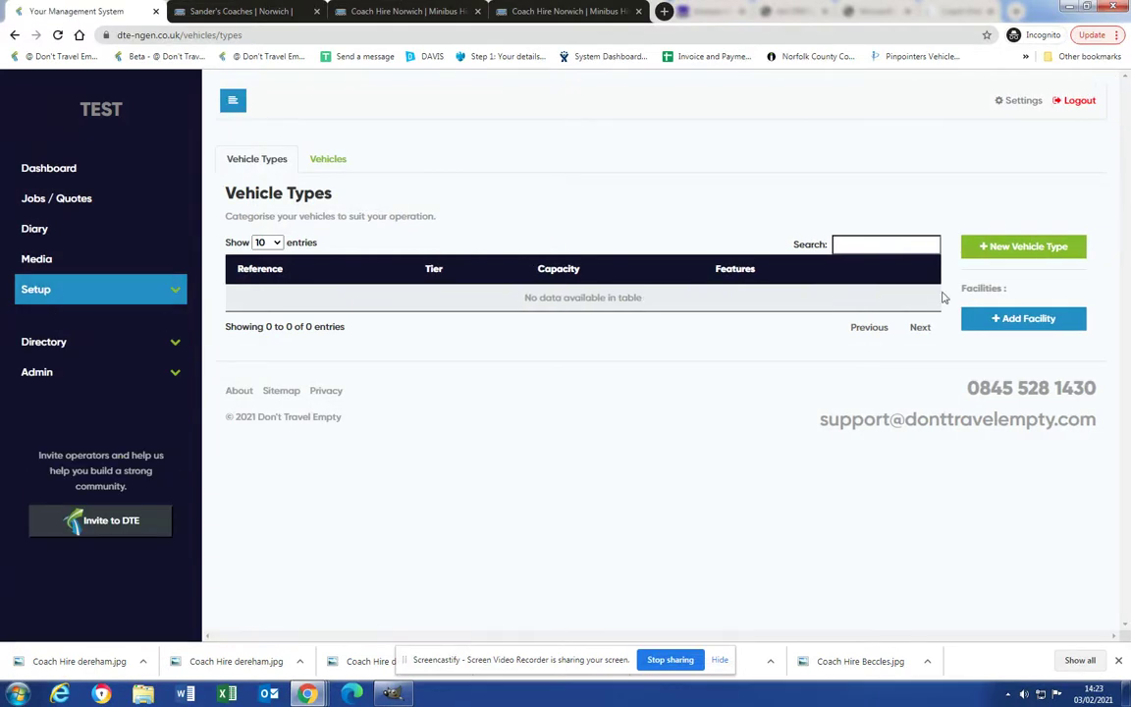
pyautogui.click(1026, 247)
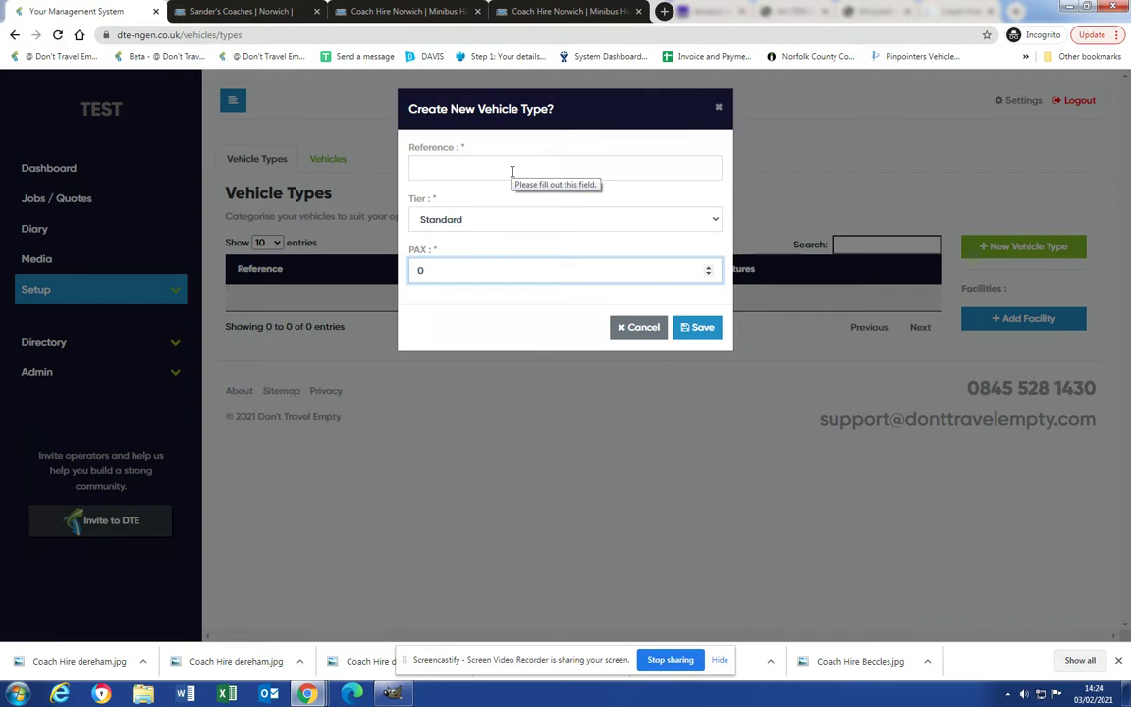
# Save a Standard-tier vehicle type with reference 16 and PAX 16, then open its pricing.
pyautogui.write('16')
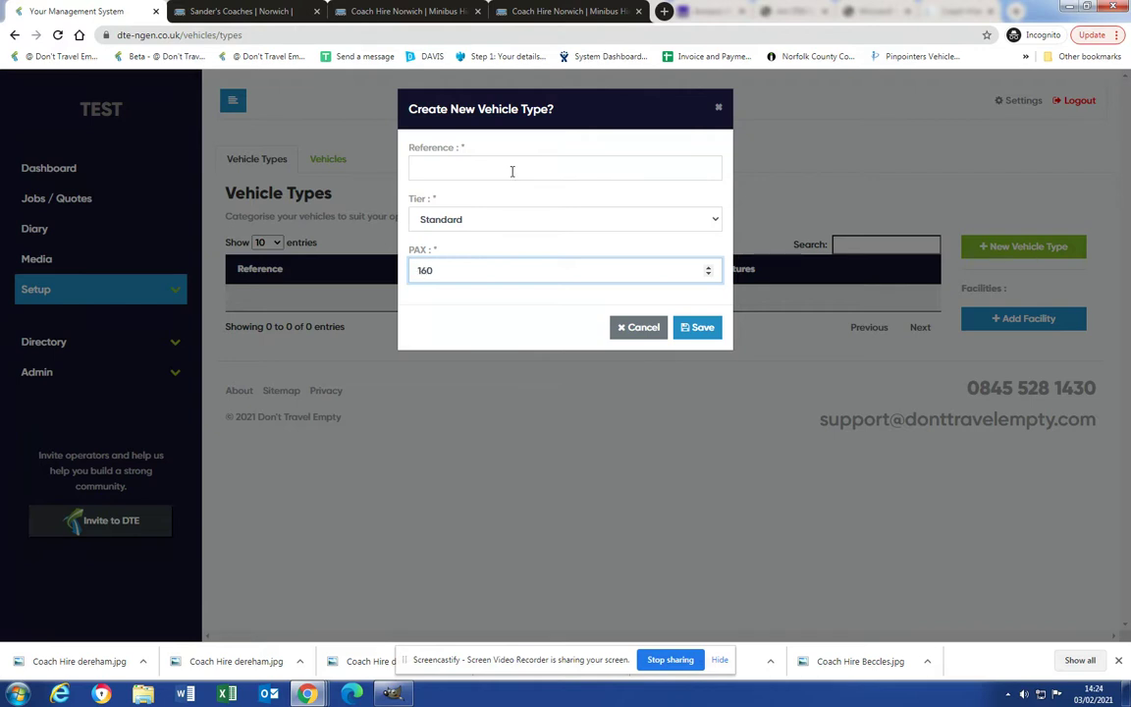
pyautogui.click(512, 172)
pyautogui.write('16')
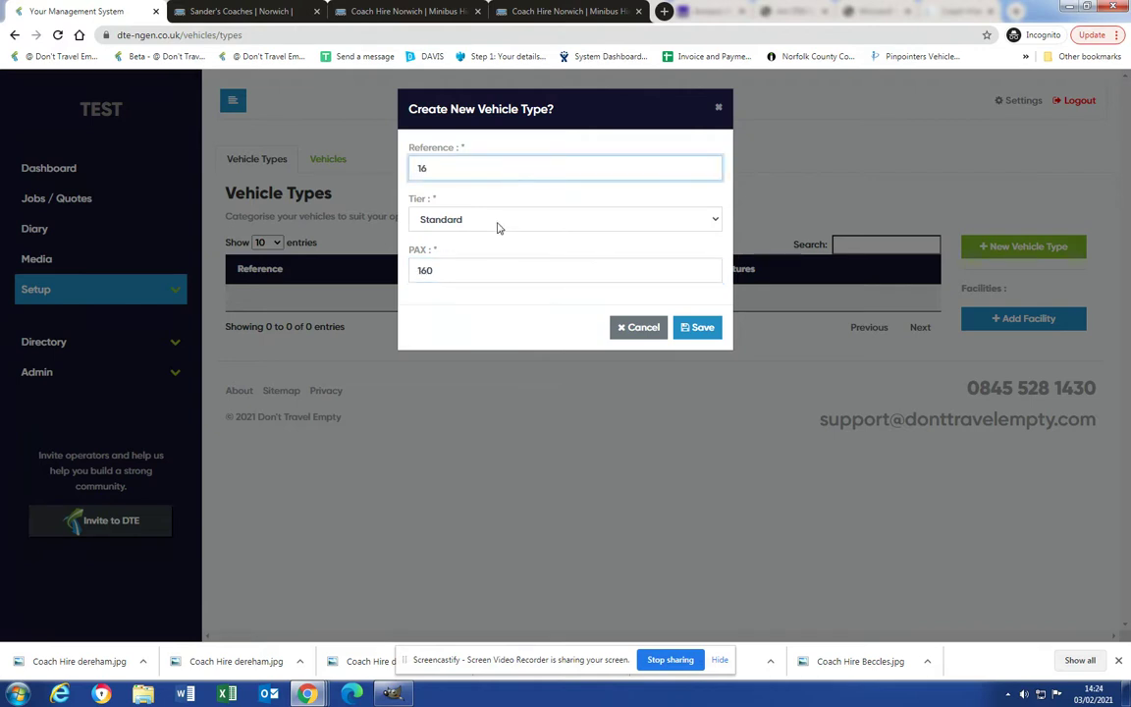
pyautogui.click(497, 227)
pyautogui.click(479, 222)
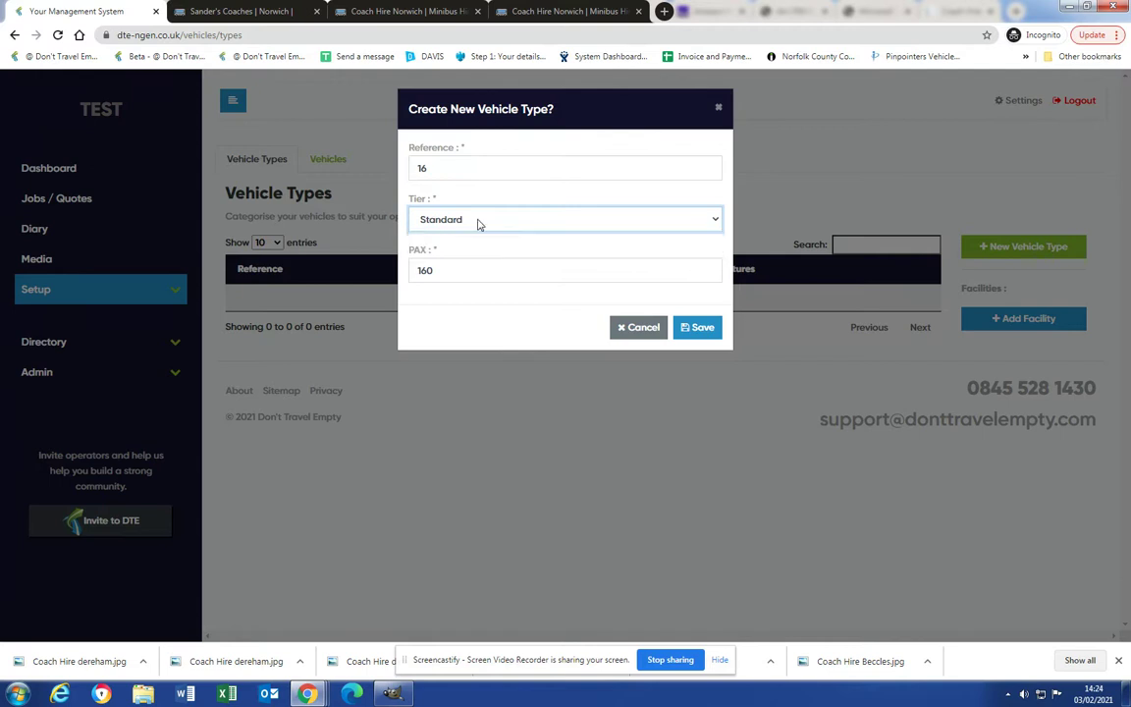
pyautogui.click(439, 273)
pyautogui.press('BackSpace')
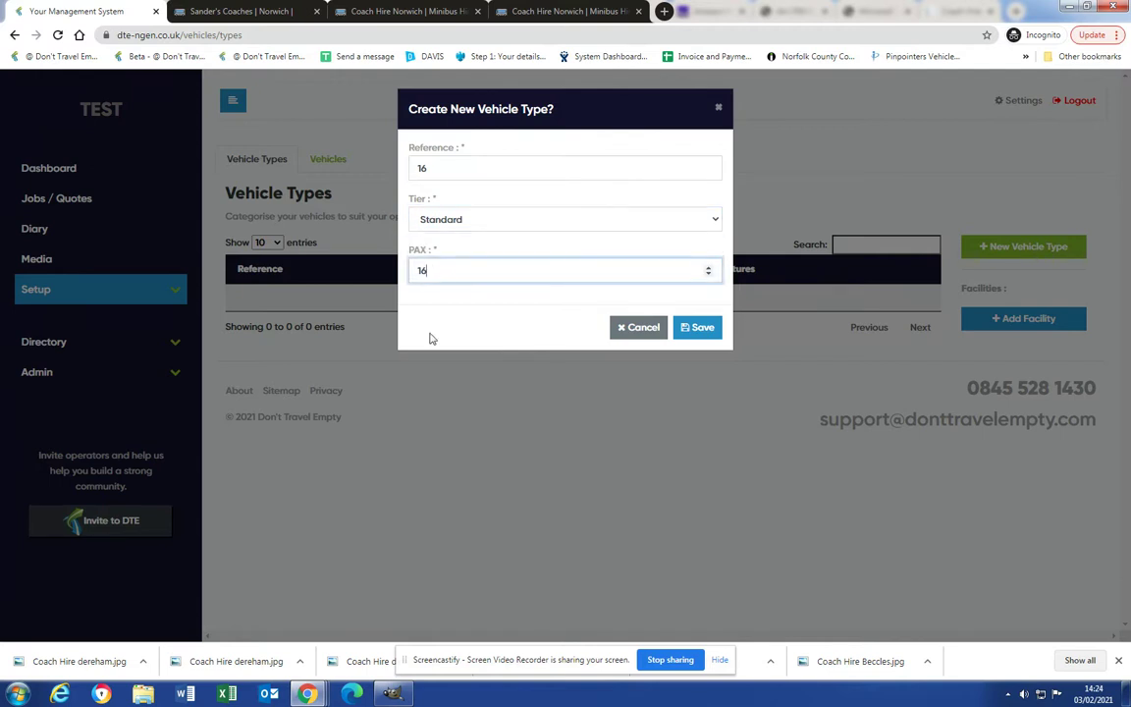
pyautogui.click(712, 334)
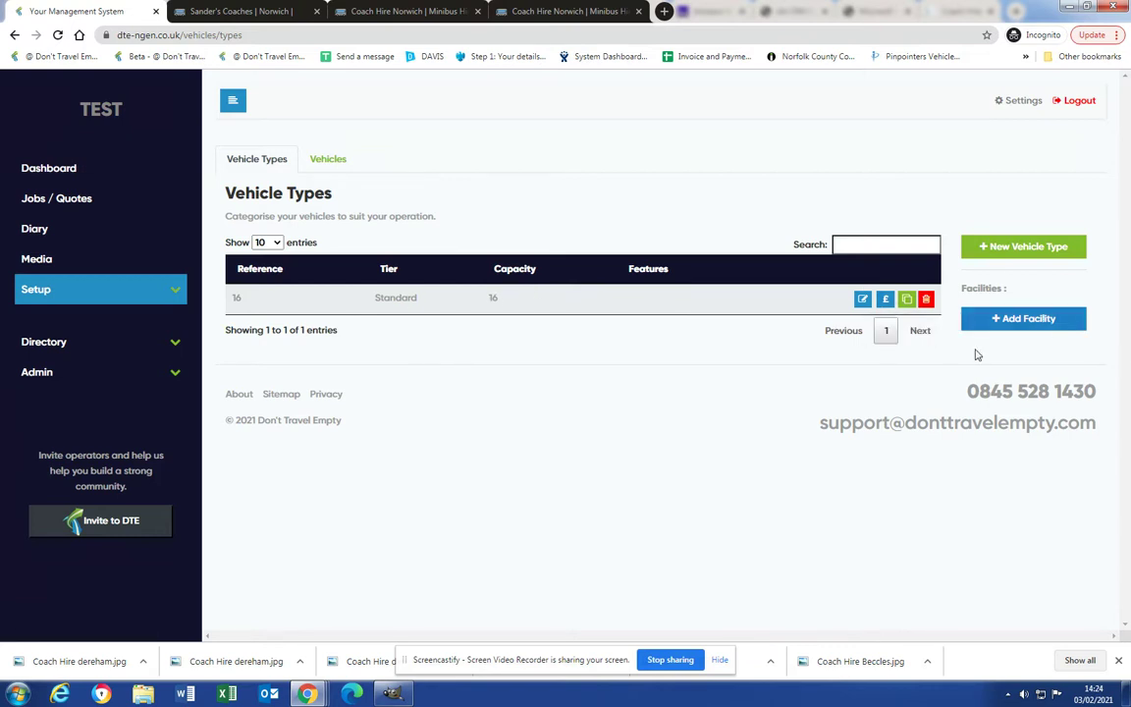
pyautogui.click(884, 300)
# Review the empty pricing grid and show the Miles custom ranges from 50 to 500.
pyautogui.scroll(-2, 865, 270)
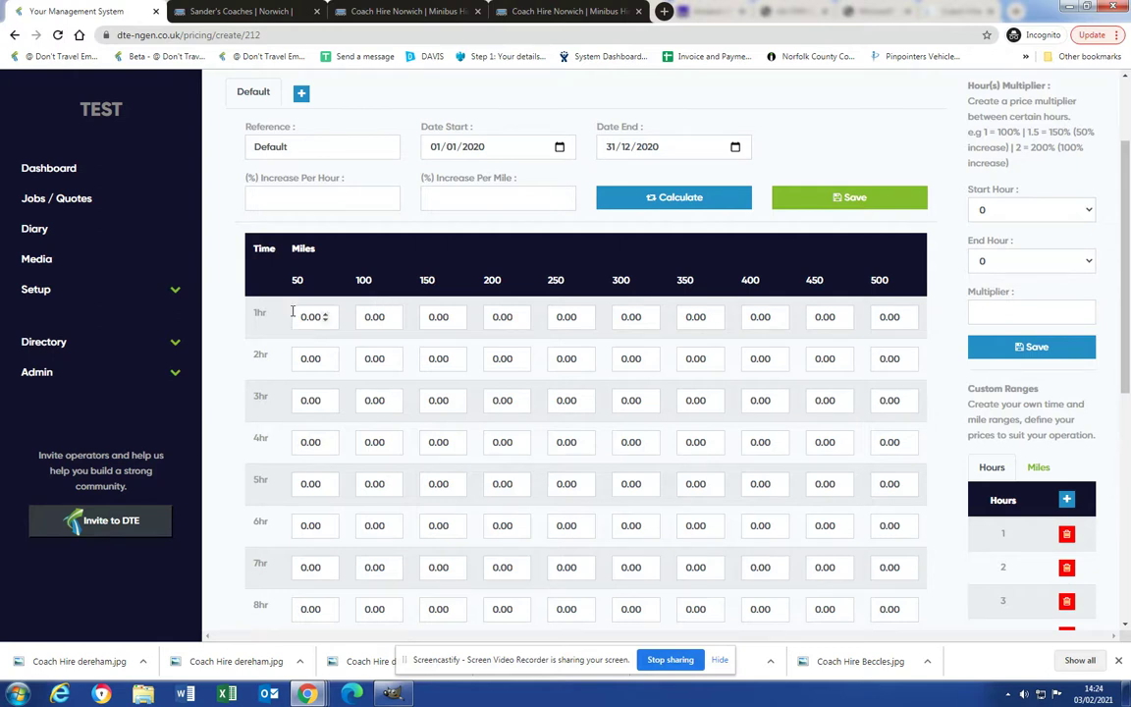
pyautogui.scroll(2, 403, 305)
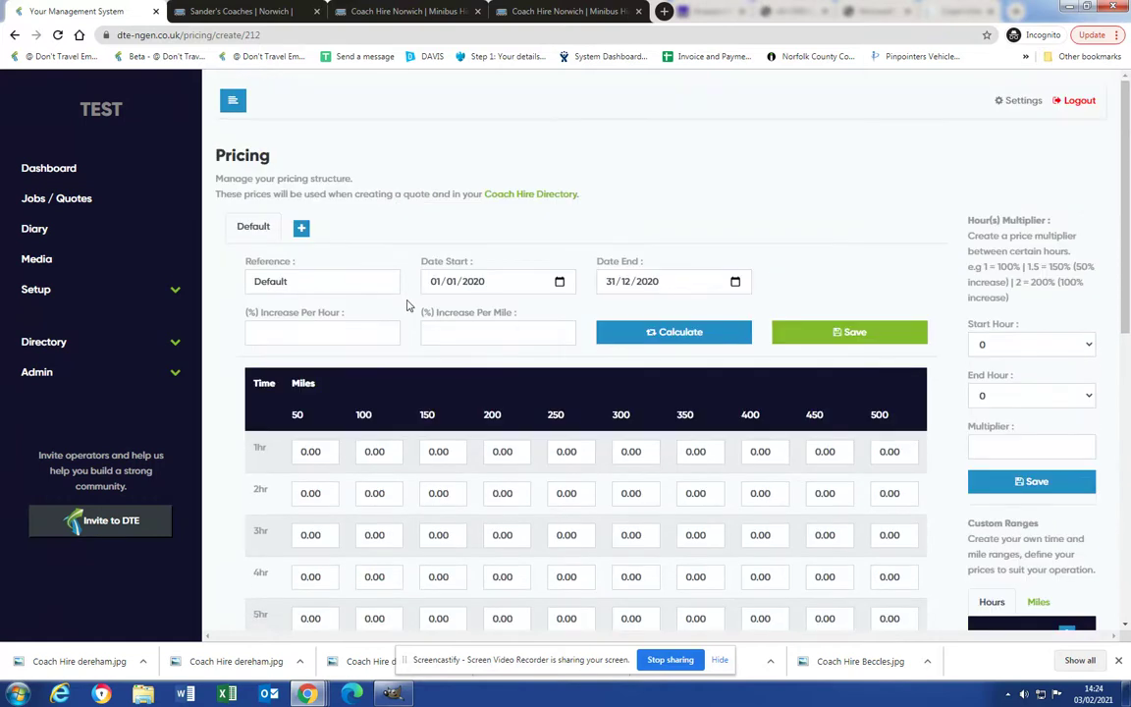
pyautogui.scroll(-2, 409, 306)
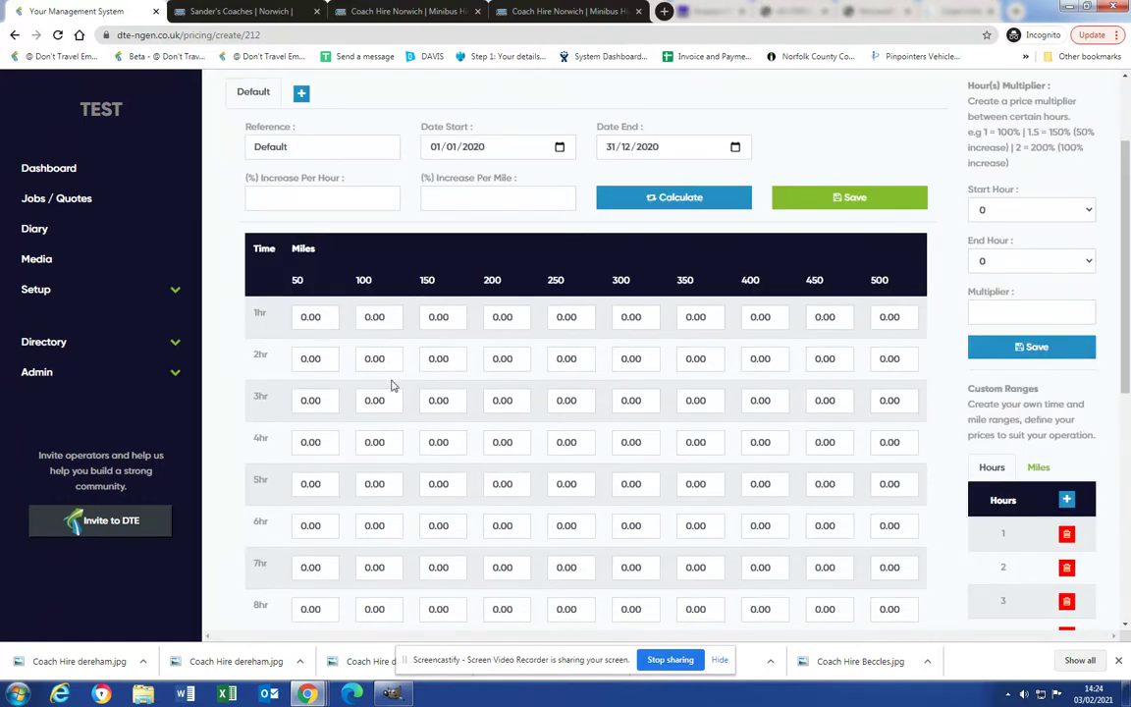
pyautogui.scroll(-2, 400, 375)
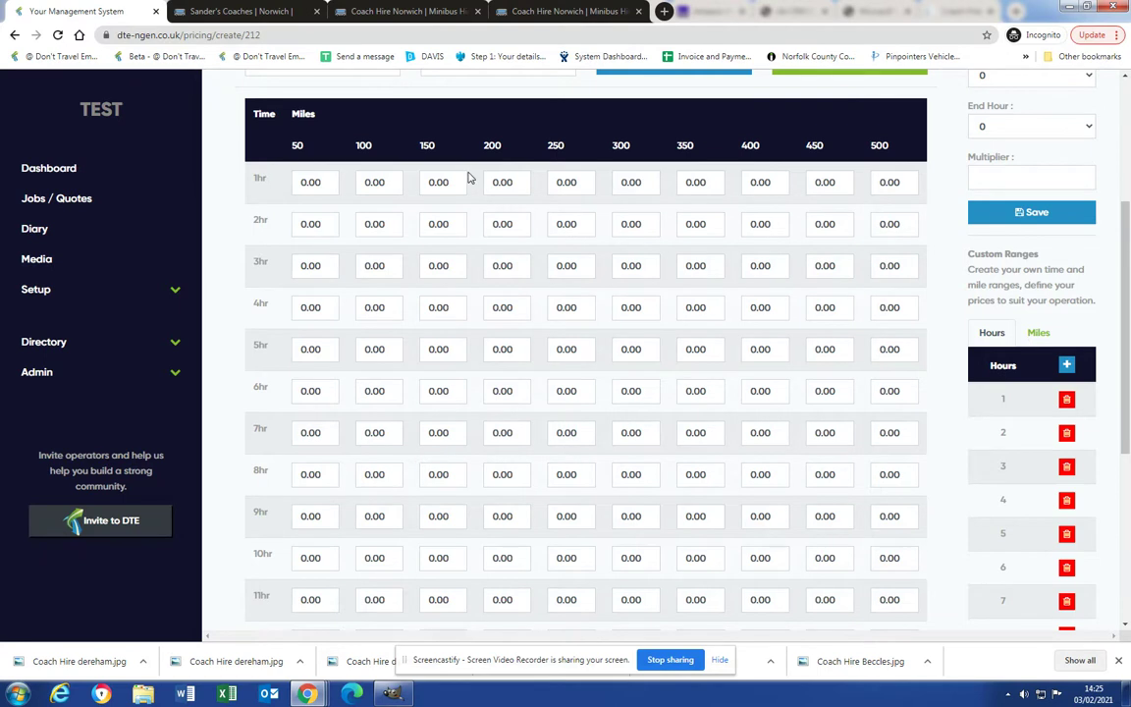
pyautogui.scroll(-1, 662, 261)
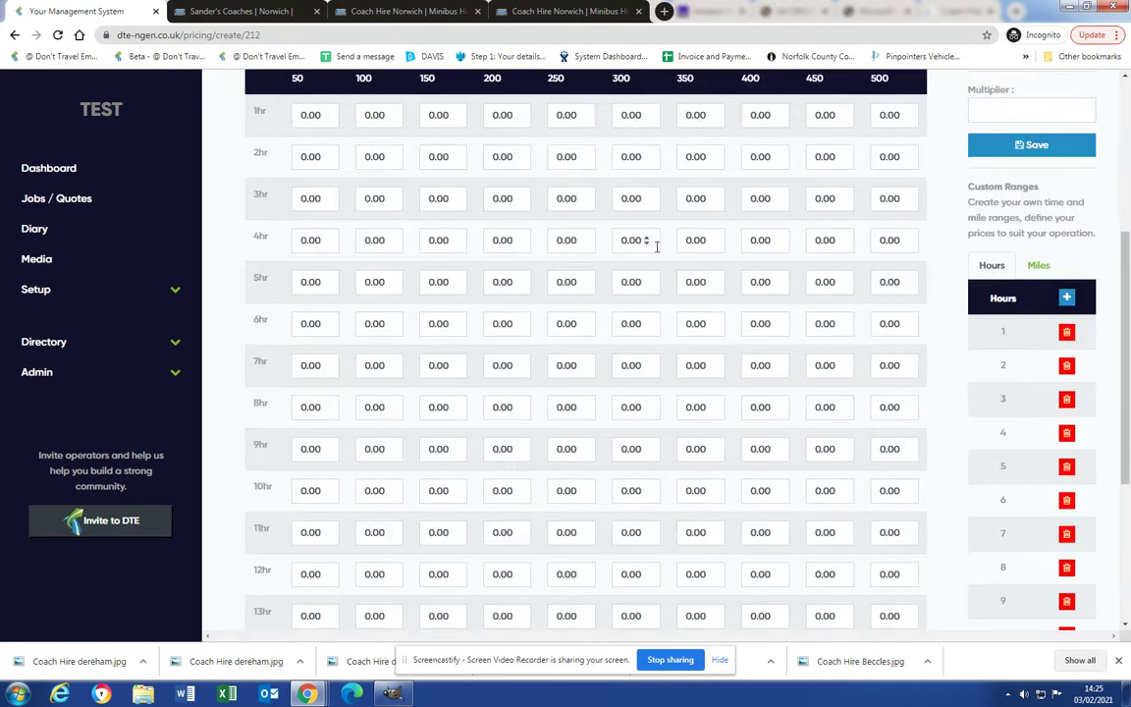
pyautogui.scroll(3, 651, 244)
pyautogui.scroll(1, 617, 309)
pyautogui.scroll(-1, 591, 315)
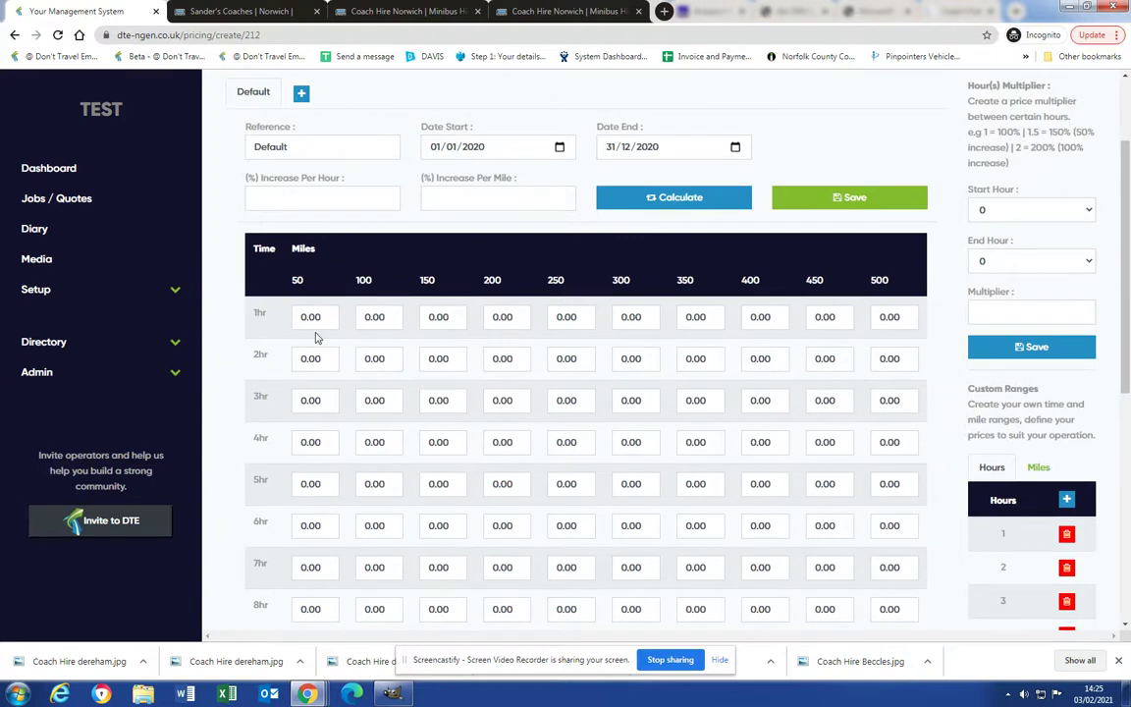
pyautogui.click(1037, 468)
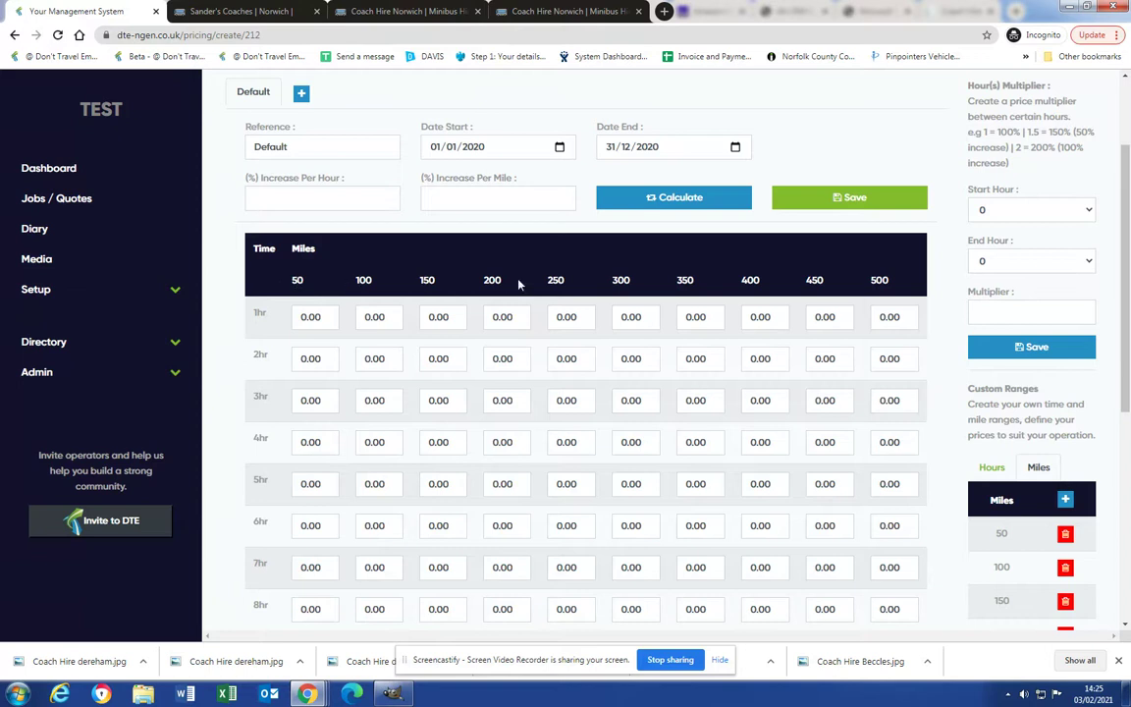
pyautogui.scroll(-5, 253, 297)
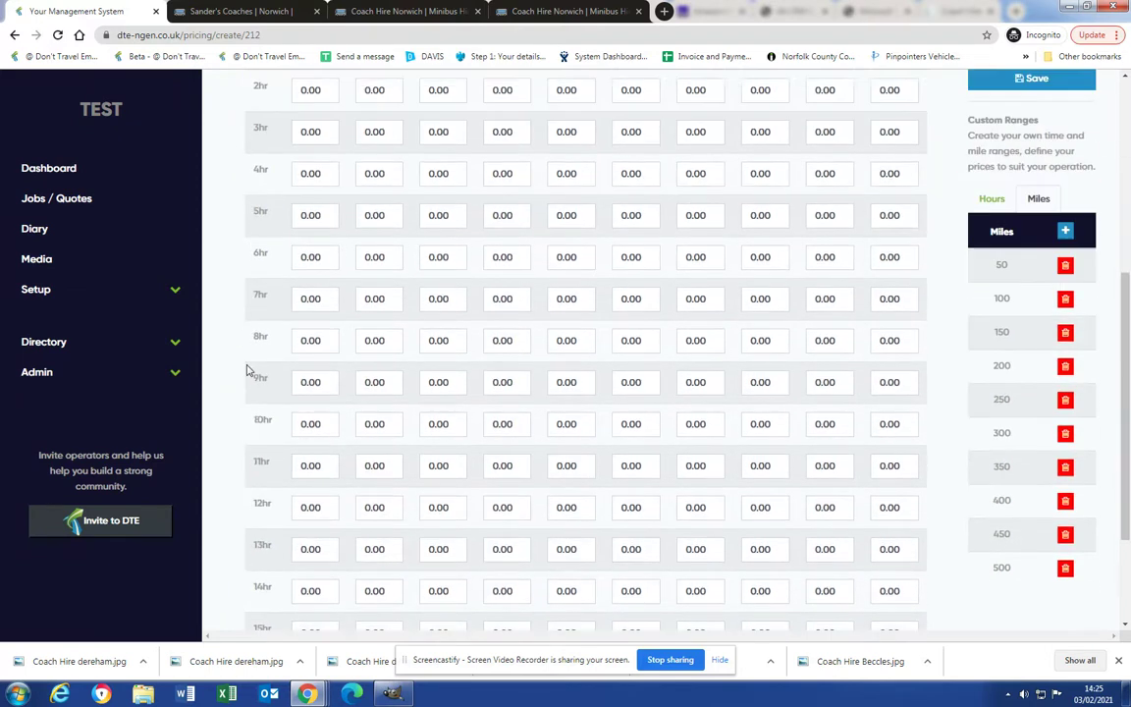
pyautogui.scroll(5, 265, 467)
# Calculate the grid from 165 for 1hr/50 miles with 15% hourly and per-mile increases, and save.
pyautogui.scroll(3, 270, 471)
pyautogui.click(308, 385)
pyautogui.write('165')
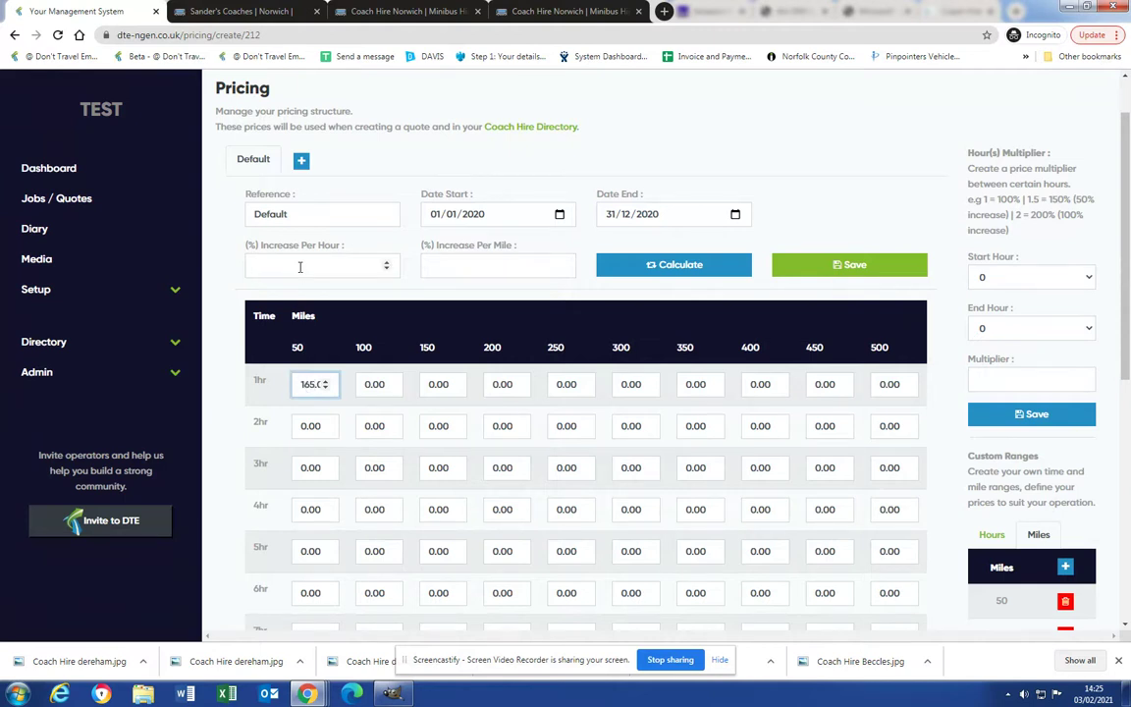
pyautogui.click(300, 266)
pyautogui.write('15')
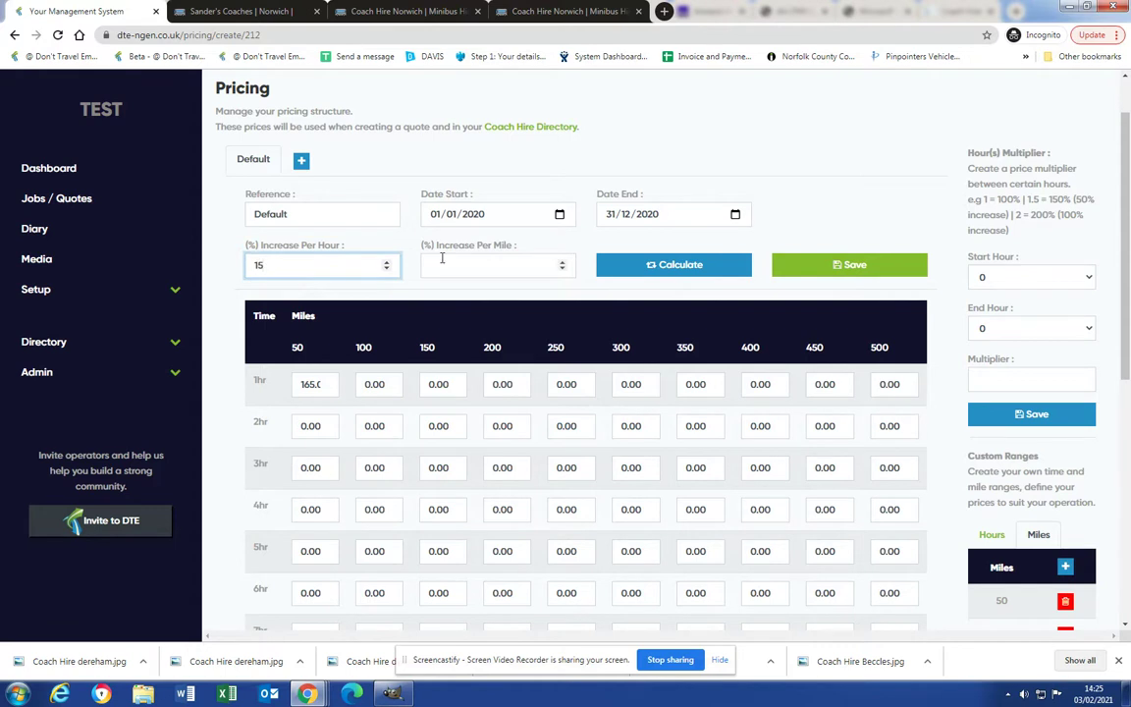
pyautogui.click(441, 258)
pyautogui.write('15')
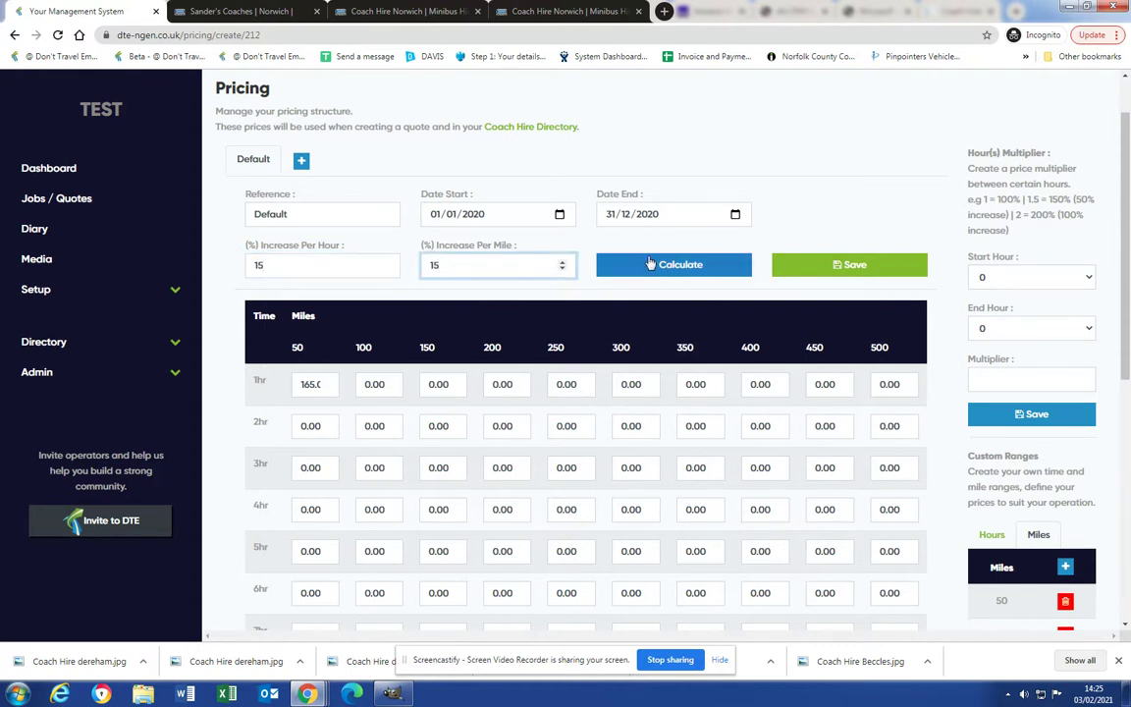
pyautogui.click(648, 266)
pyautogui.click(839, 270)
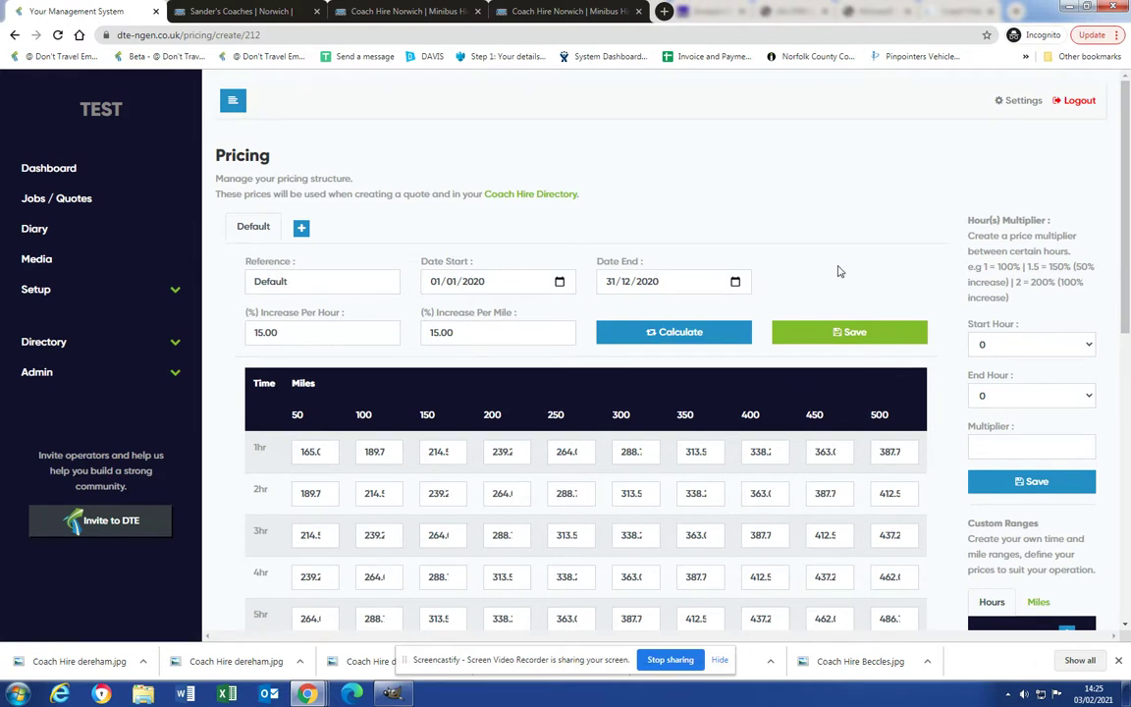
# Scroll through the calculated prices and return to the Vehicle Types list.
pyautogui.scroll(-1, 688, 294)
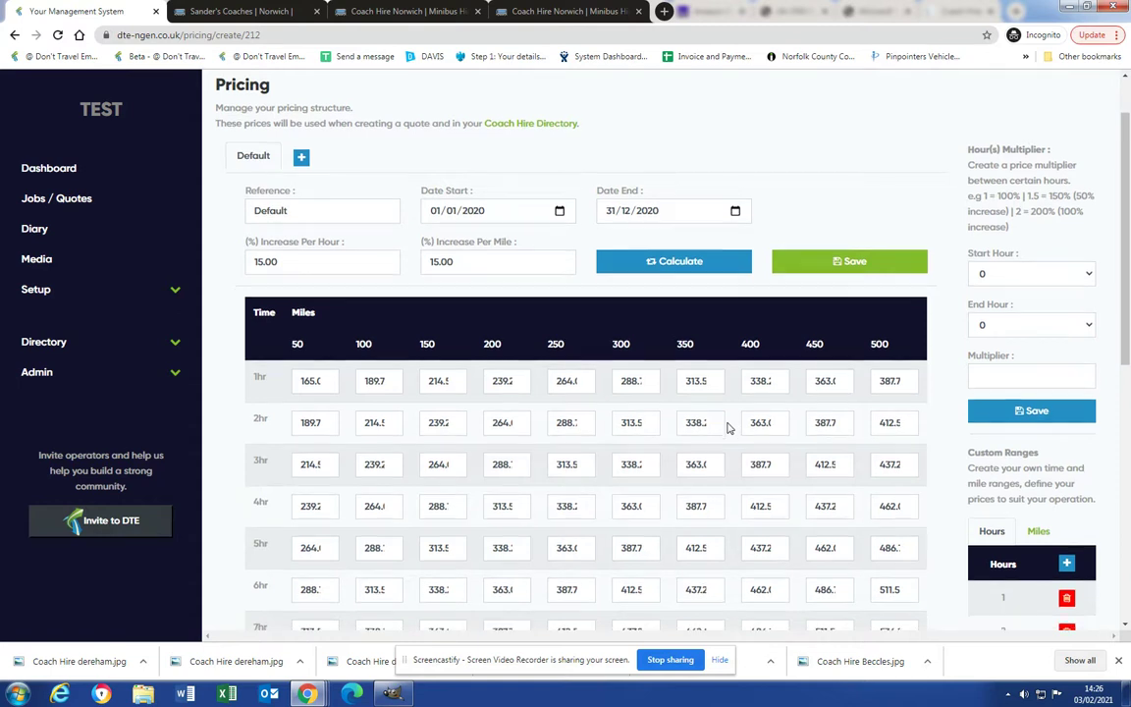
pyautogui.scroll(-3, 727, 427)
pyautogui.scroll(3, 387, 348)
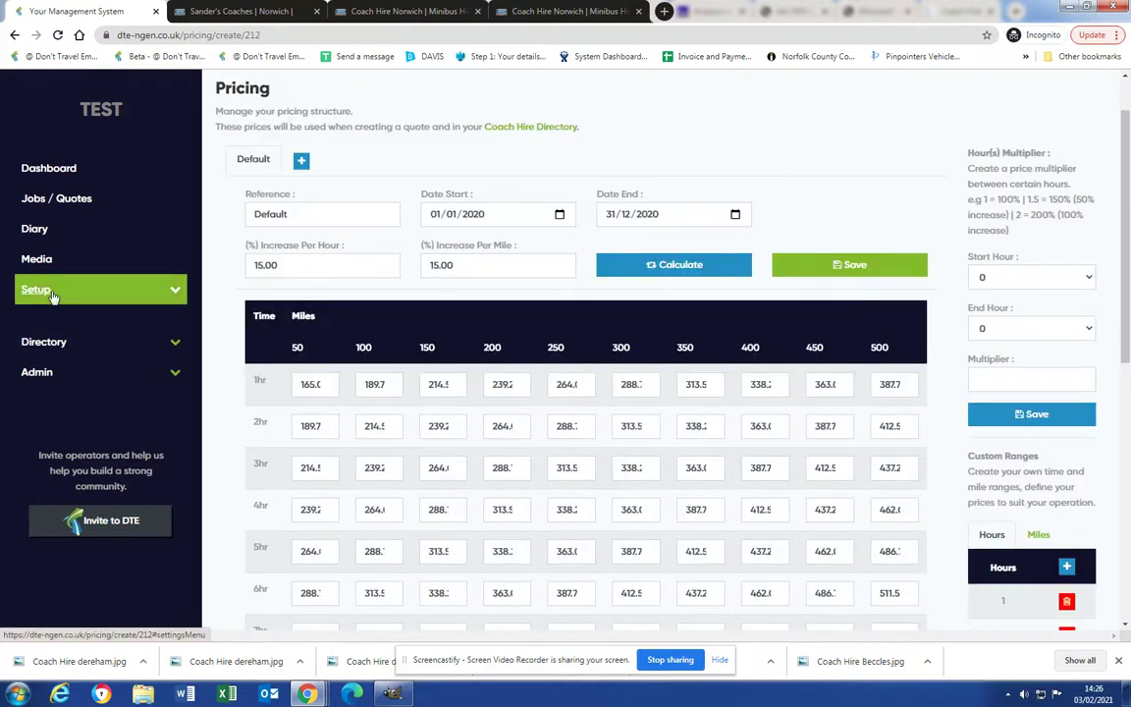
pyautogui.click(54, 296)
pyautogui.click(69, 318)
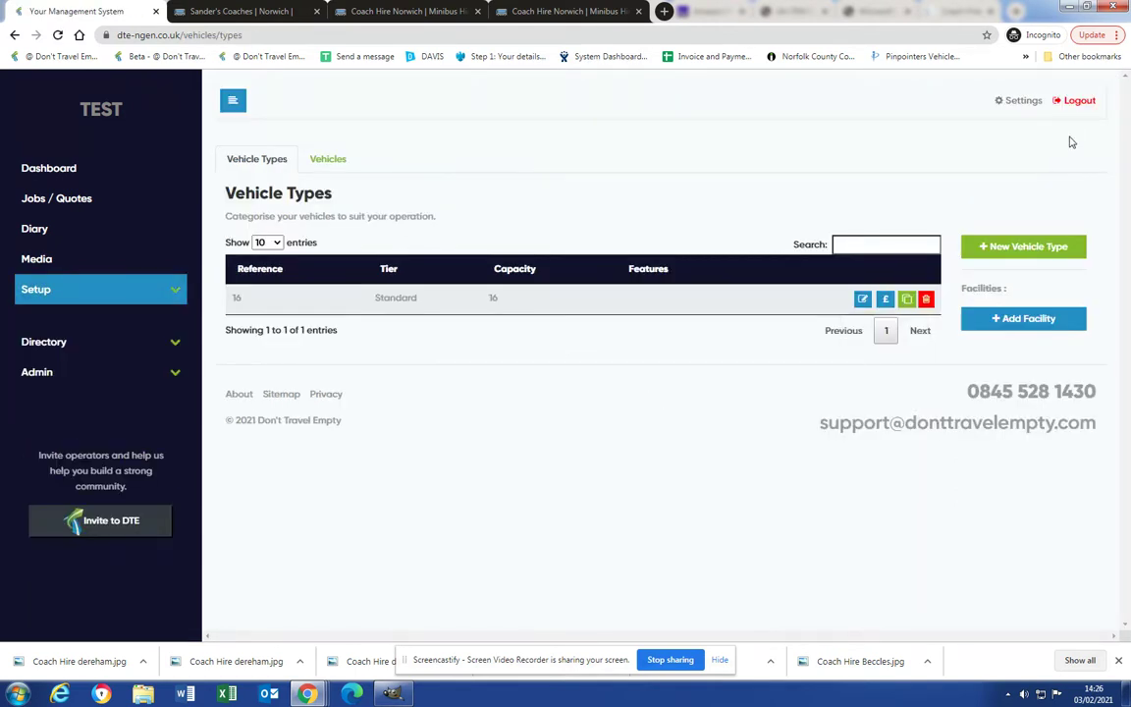
# Log out and log back in as admin using the saved credentials.
pyautogui.click(1076, 104)
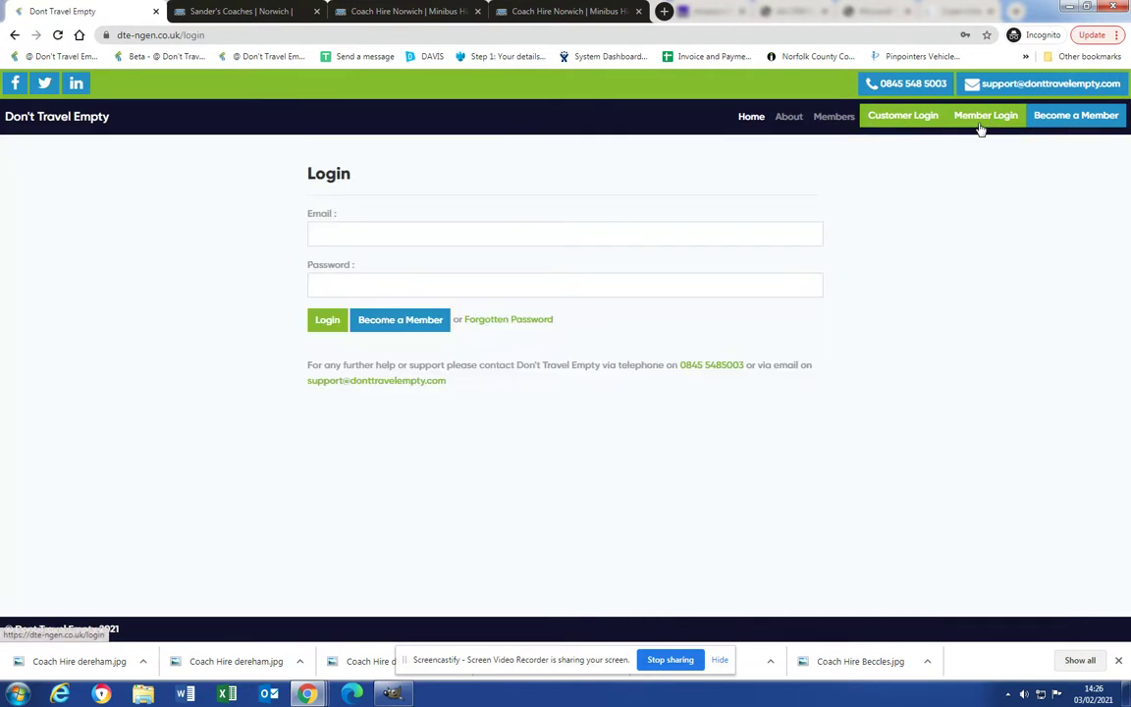
pyautogui.click(512, 239)
pyautogui.click(432, 267)
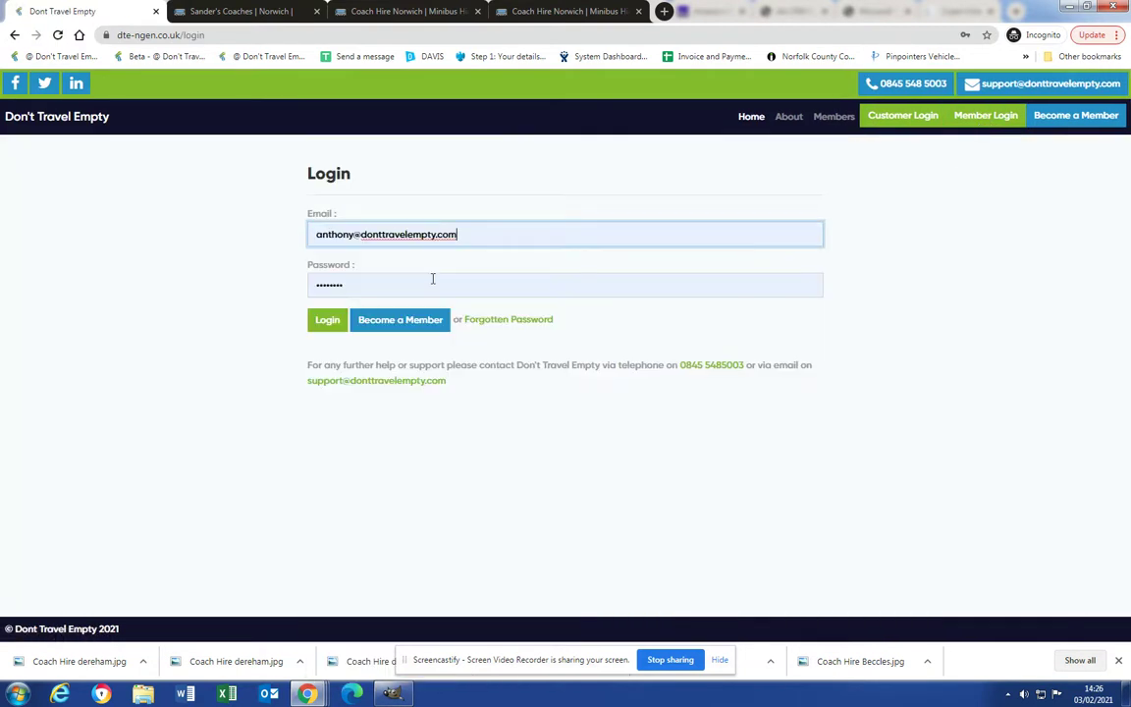
pyautogui.click(329, 317)
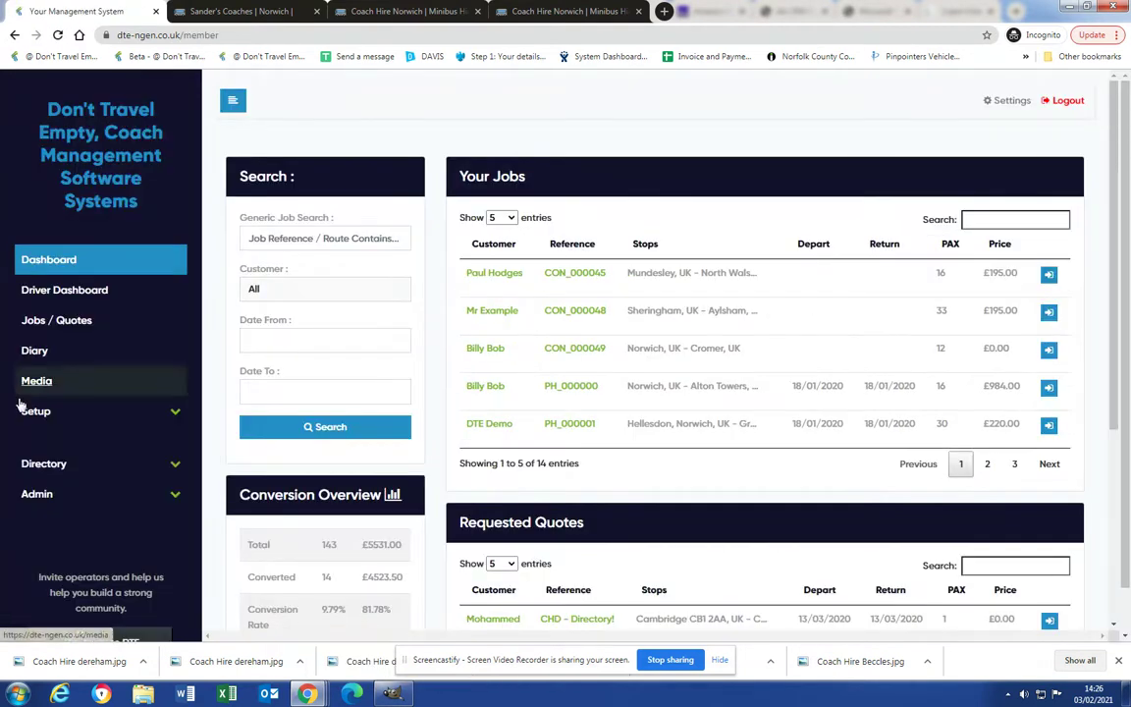
# Search the admin list of operator accounts for 'test'.
pyautogui.click(43, 465)
pyautogui.click(37, 547)
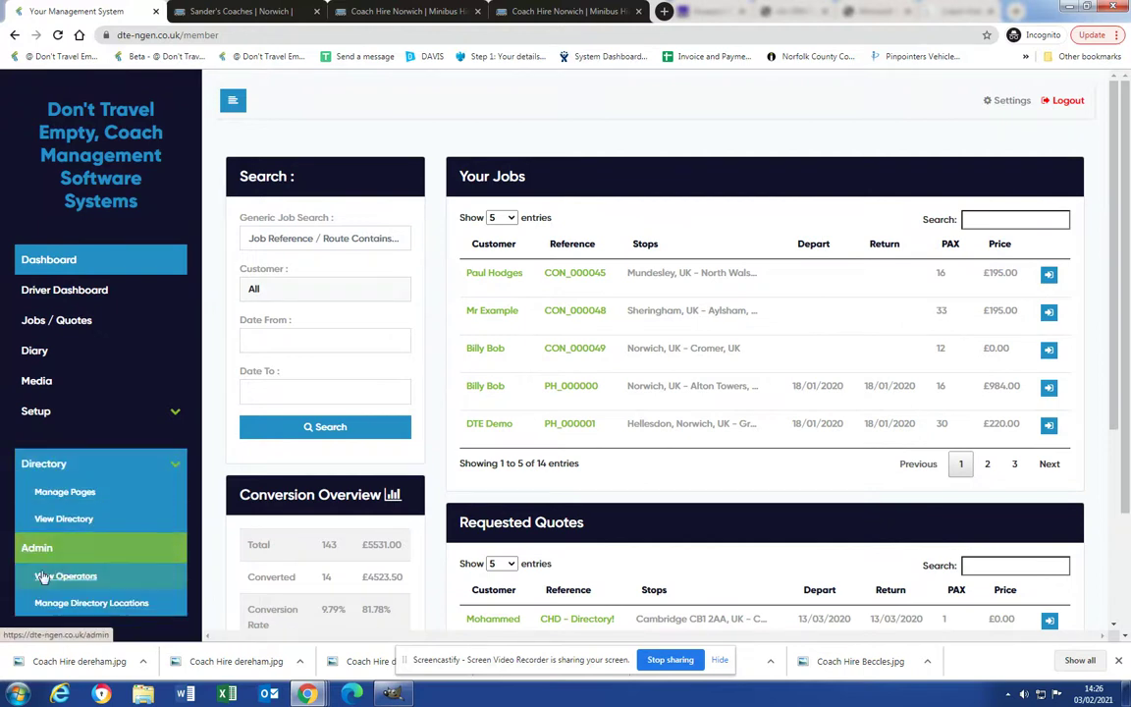
pyautogui.click(50, 575)
pyautogui.click(979, 252)
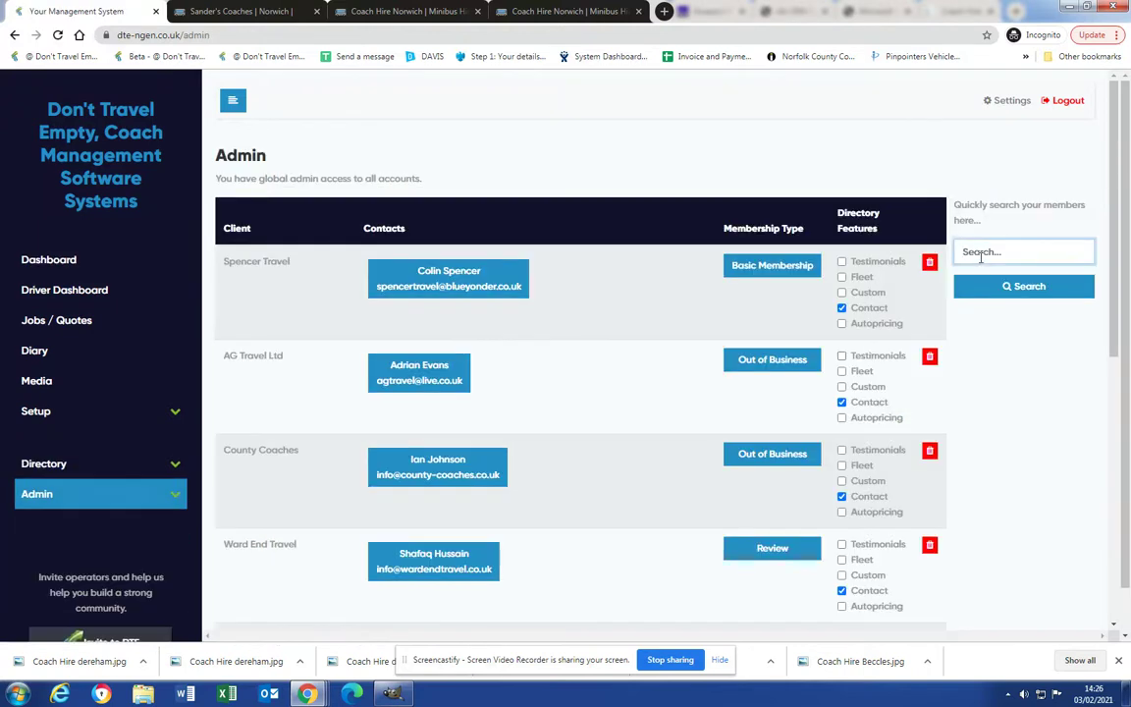
pyautogui.write('test')
pyautogui.scroll(-10, 663, 444)
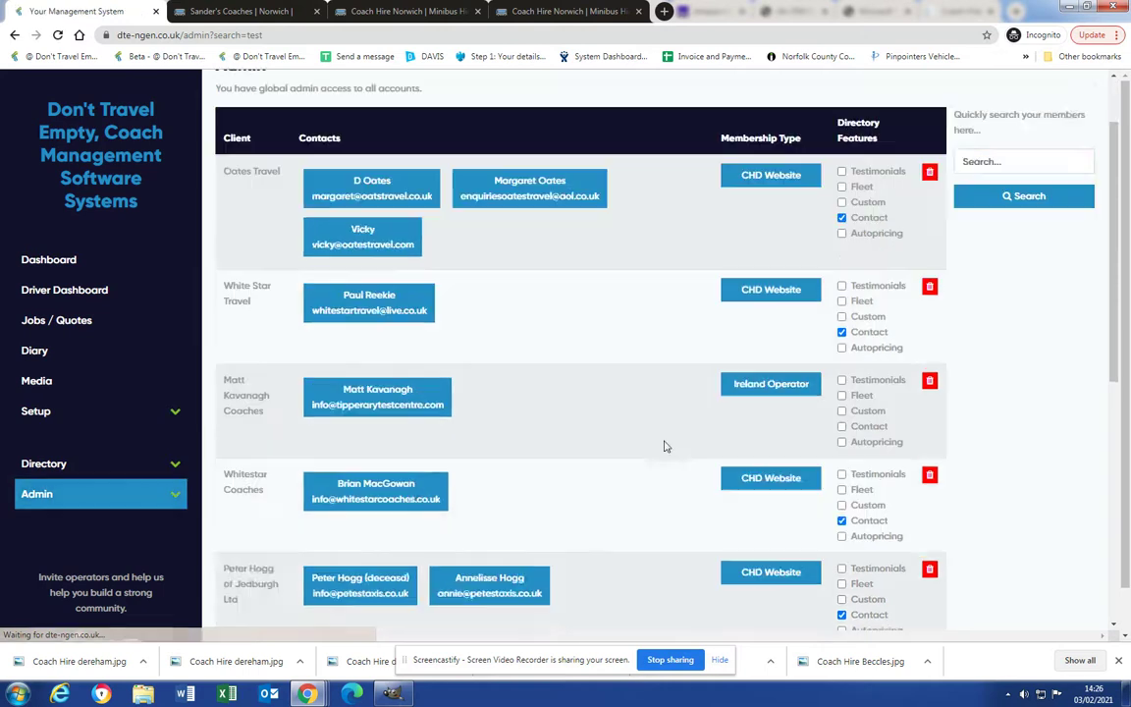
# Tick Autopricing, Custom and Fleet for TEST and log in as the TEST user.
pyautogui.click(841, 470)
pyautogui.click(841, 440)
pyautogui.click(841, 425)
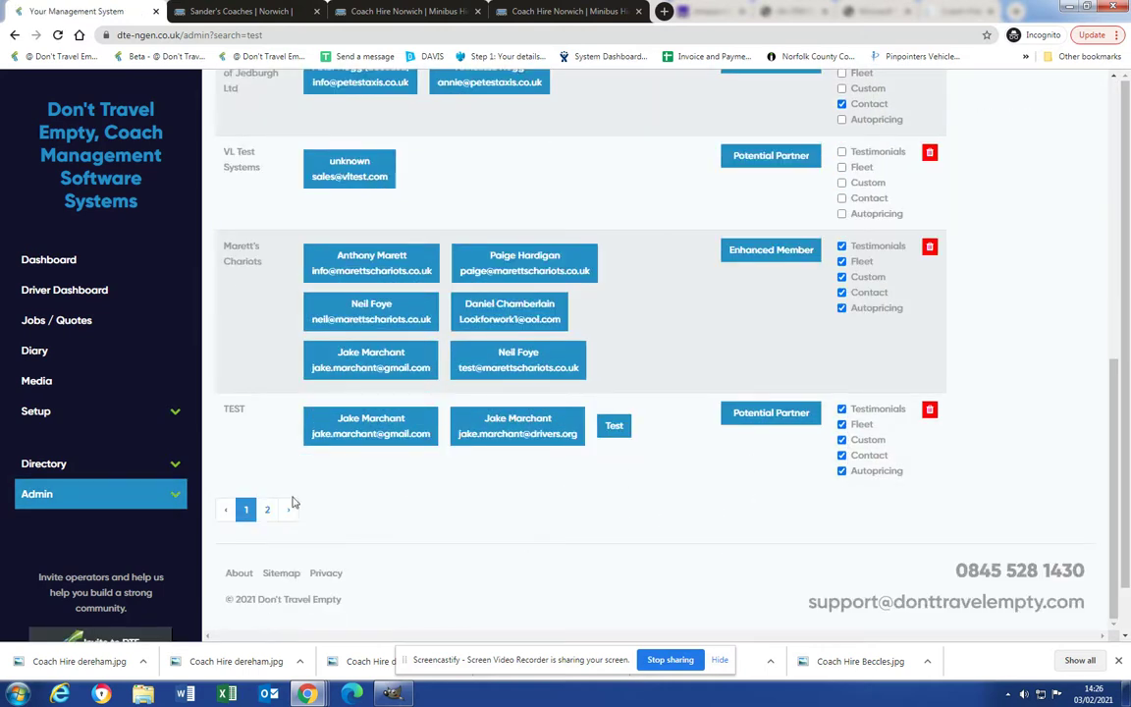
pyautogui.click(371, 433)
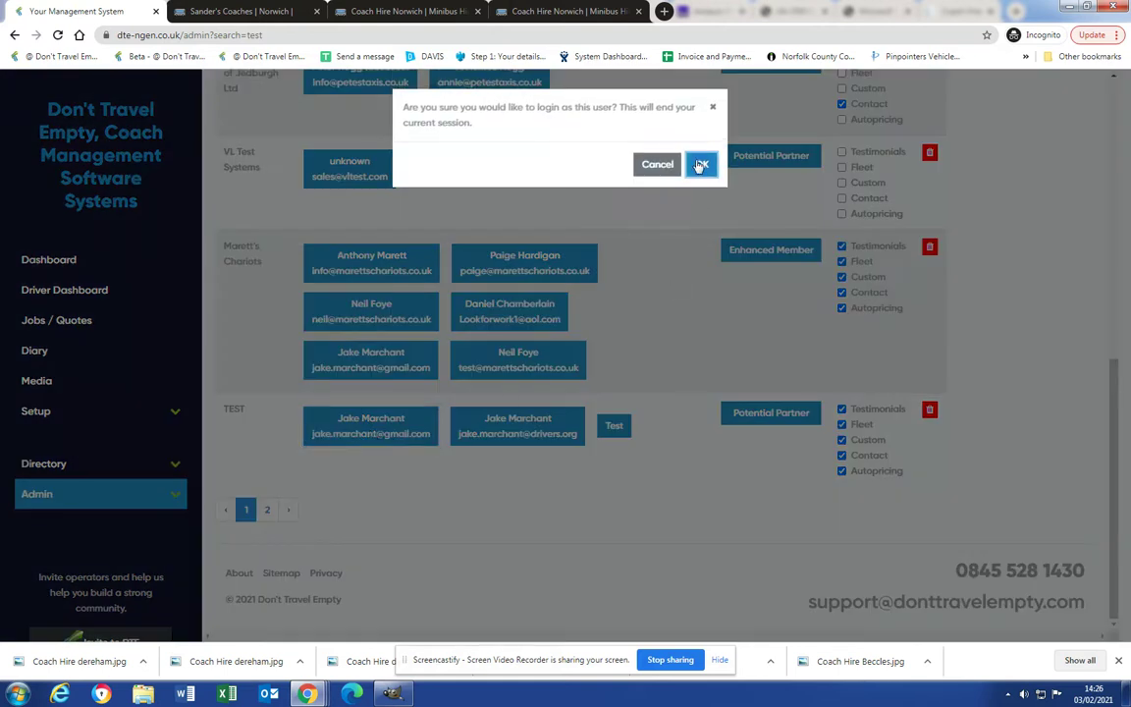
pyautogui.click(700, 165)
# Review TEST's vehicle types, then open its public directory page.
pyautogui.click(44, 353)
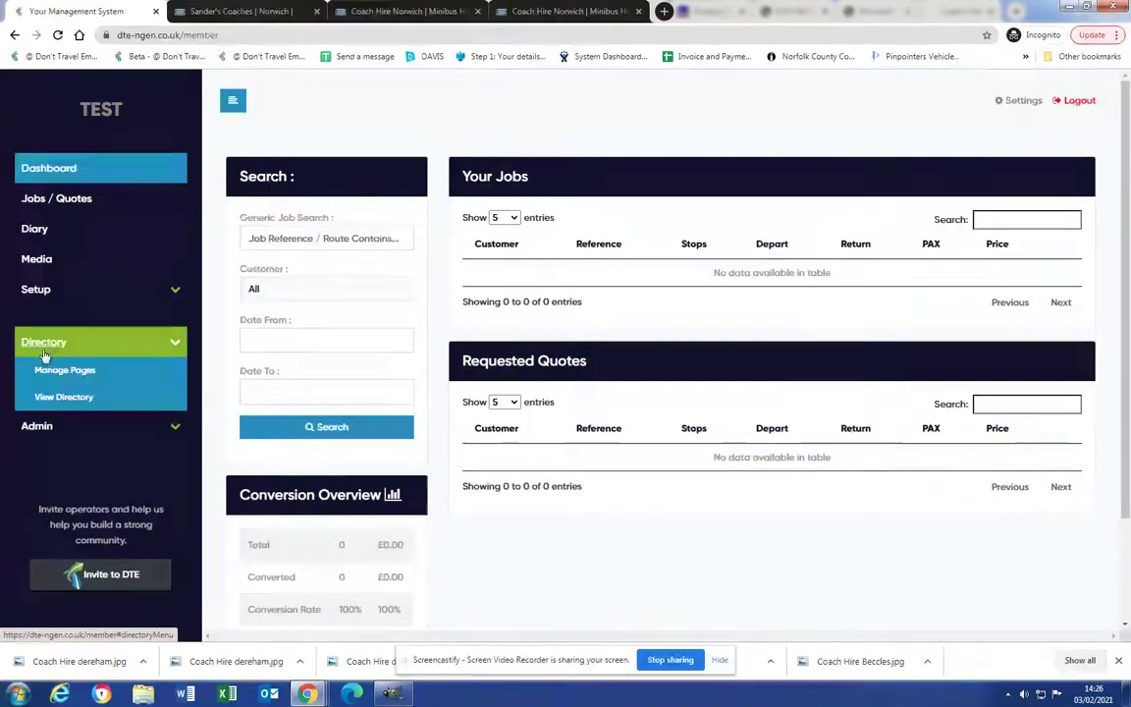
pyautogui.click(36, 289)
pyautogui.click(71, 313)
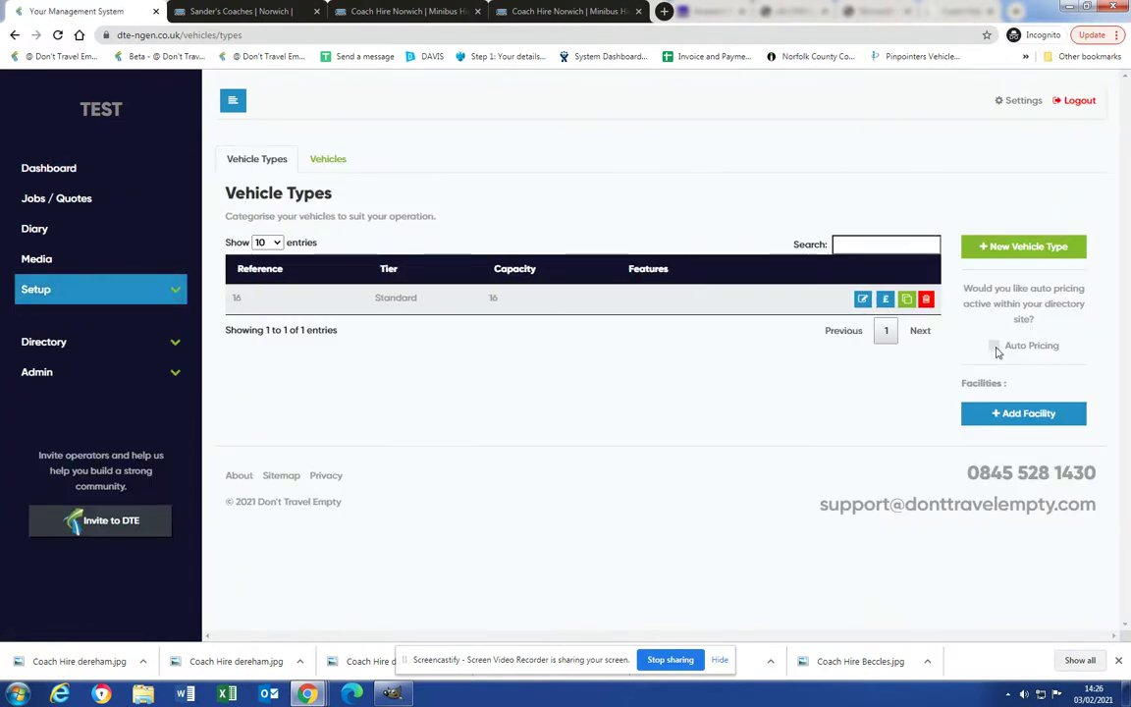
pyautogui.click(59, 378)
pyautogui.click(47, 341)
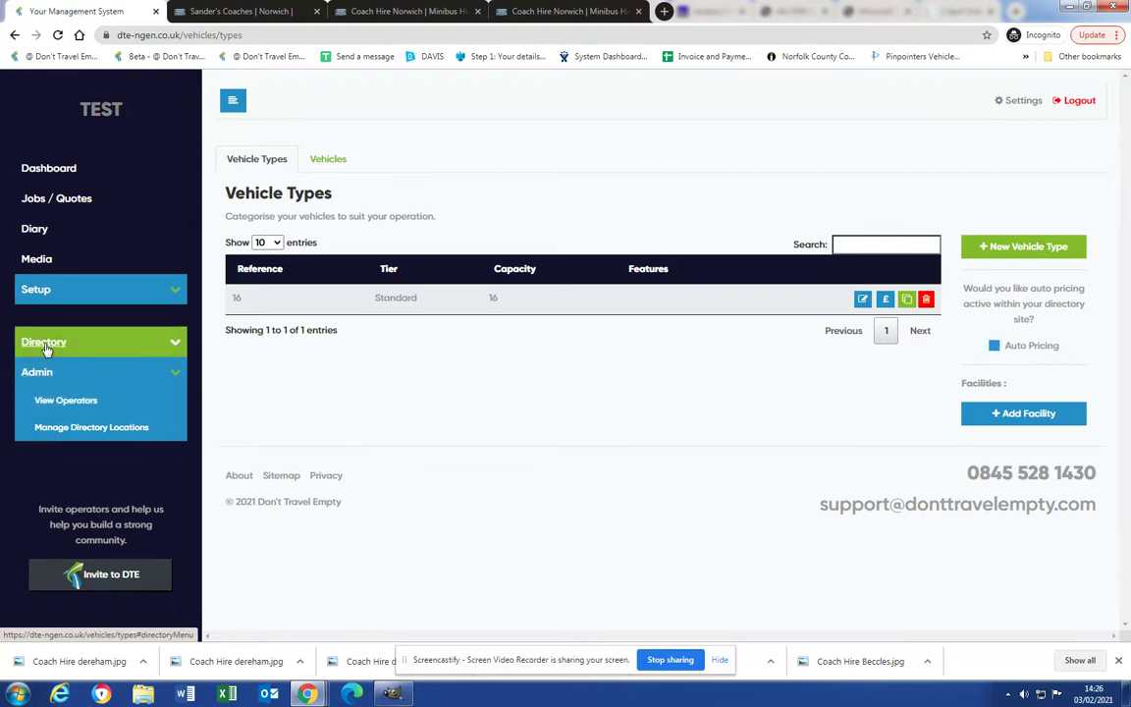
pyautogui.click(46, 397)
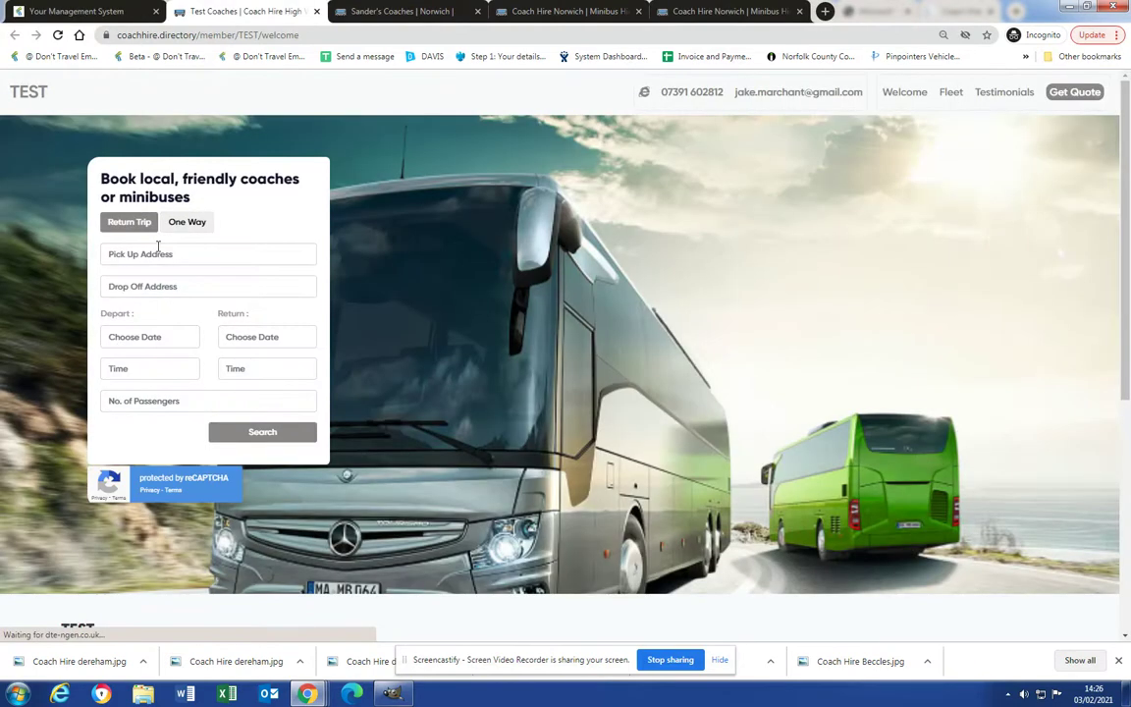
# Return to the management system and review the TEST operator's depots list.
pyautogui.click(155, 255)
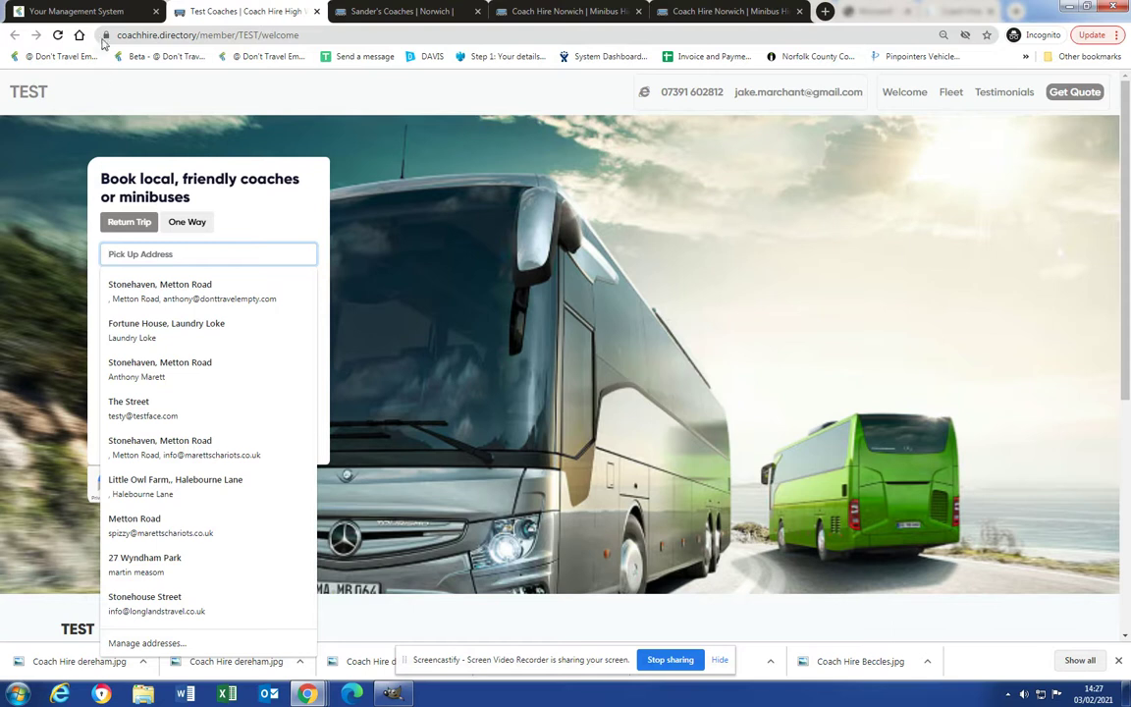
pyautogui.click(74, 11)
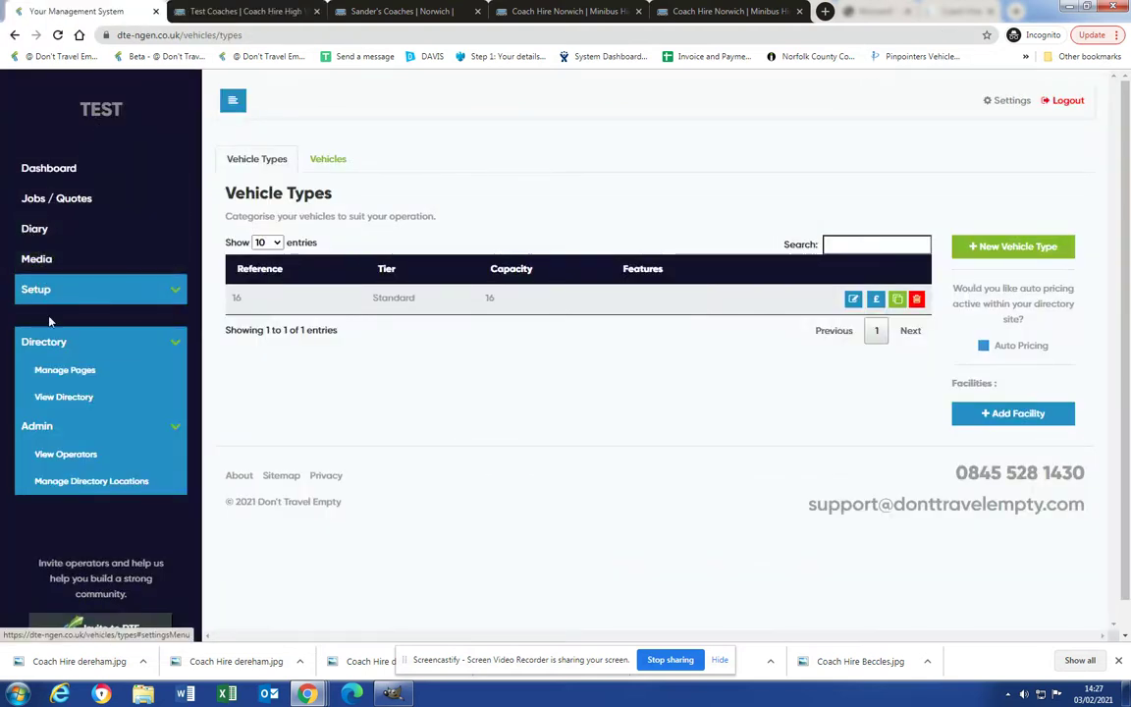
pyautogui.click(44, 290)
pyautogui.click(59, 342)
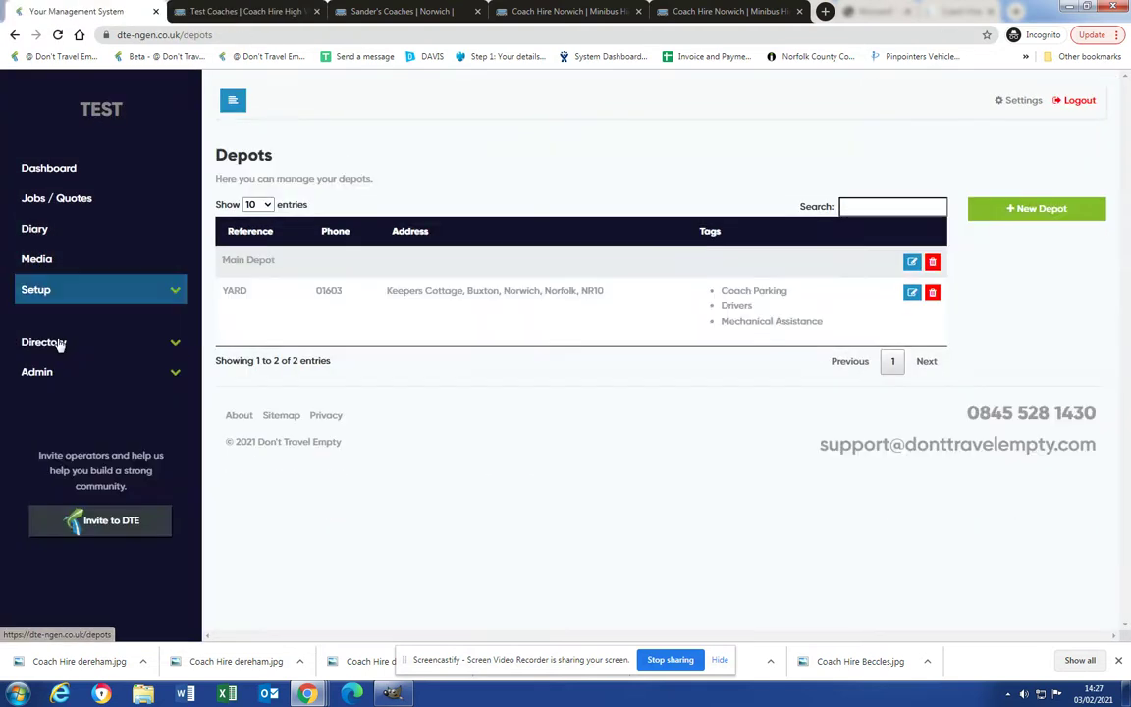
pyautogui.click(54, 290)
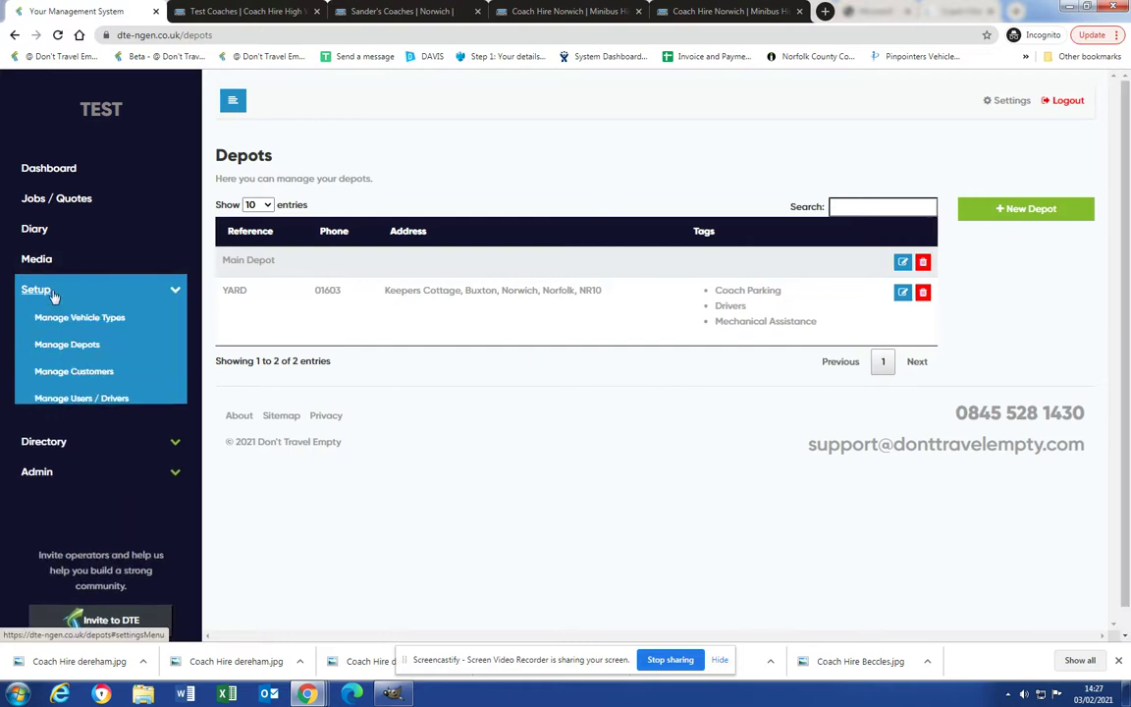
# Set the trip from Norwich, UK to Chelmsford, UK on the TEST directory quote form.
pyautogui.click(238, 13)
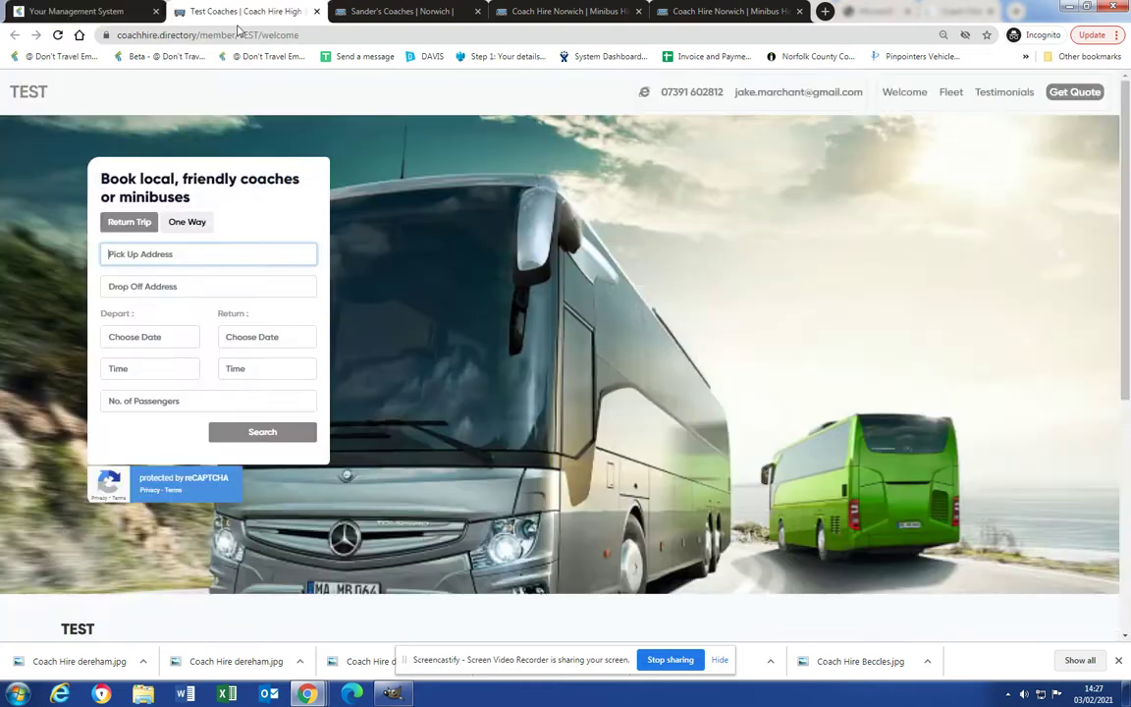
pyautogui.click(173, 252)
pyautogui.write('norwich')
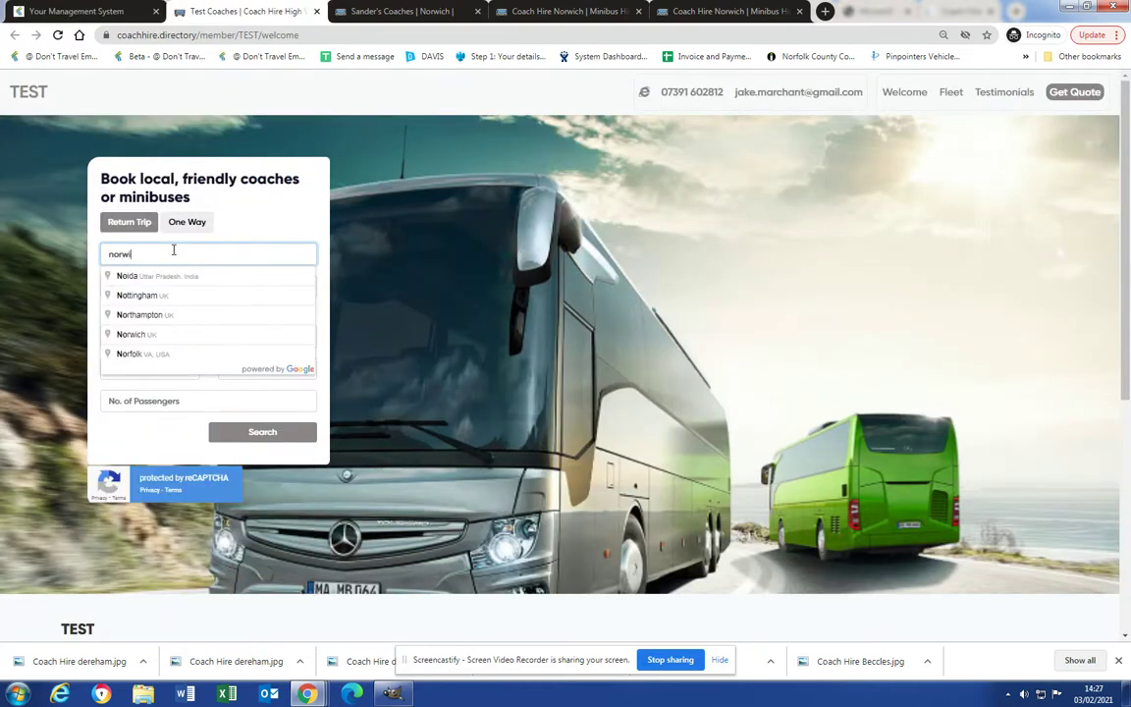
pyautogui.click(149, 276)
pyautogui.click(155, 285)
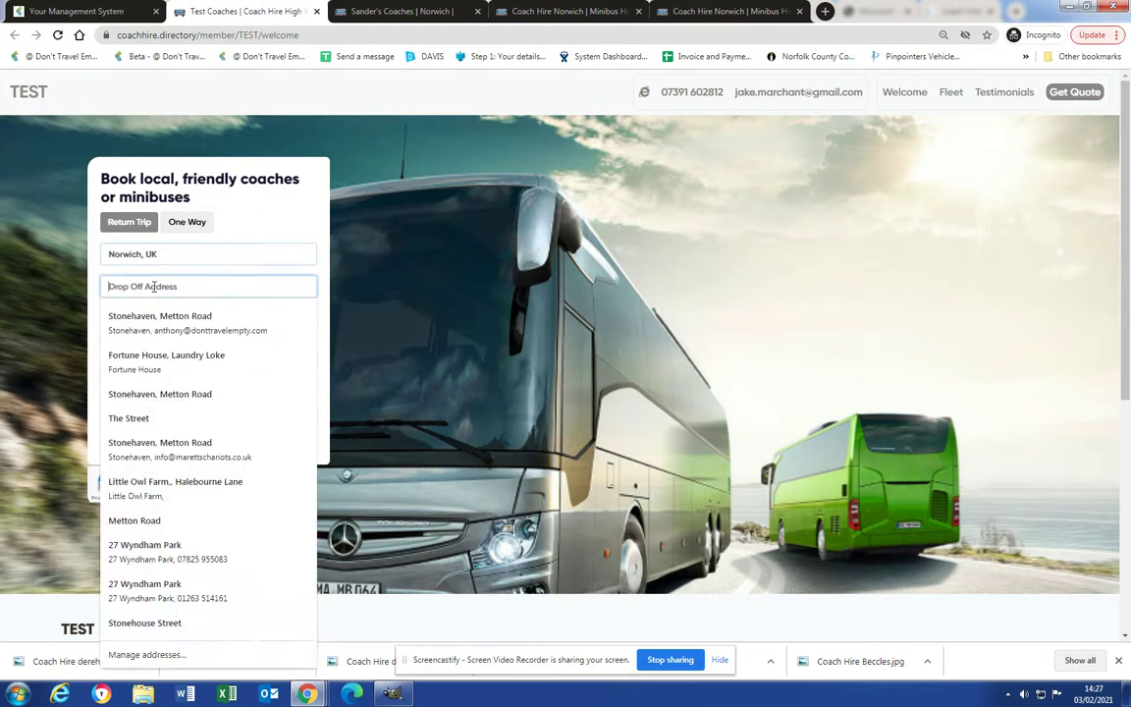
pyautogui.write('chelmsford')
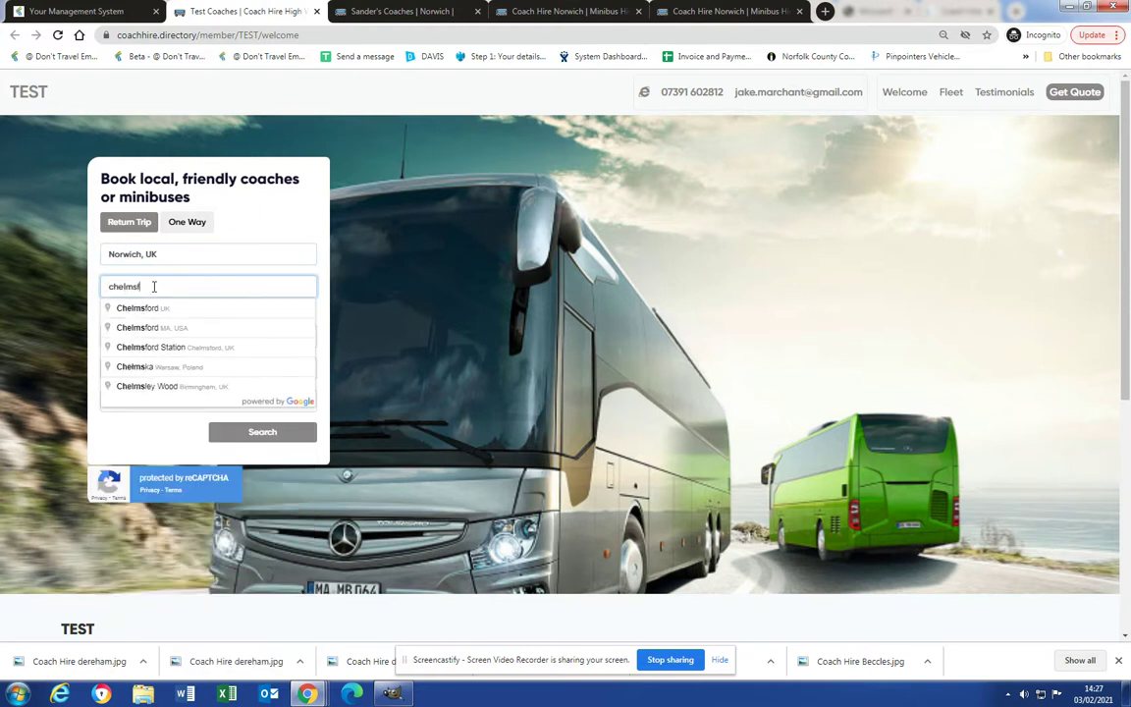
pyautogui.click(138, 310)
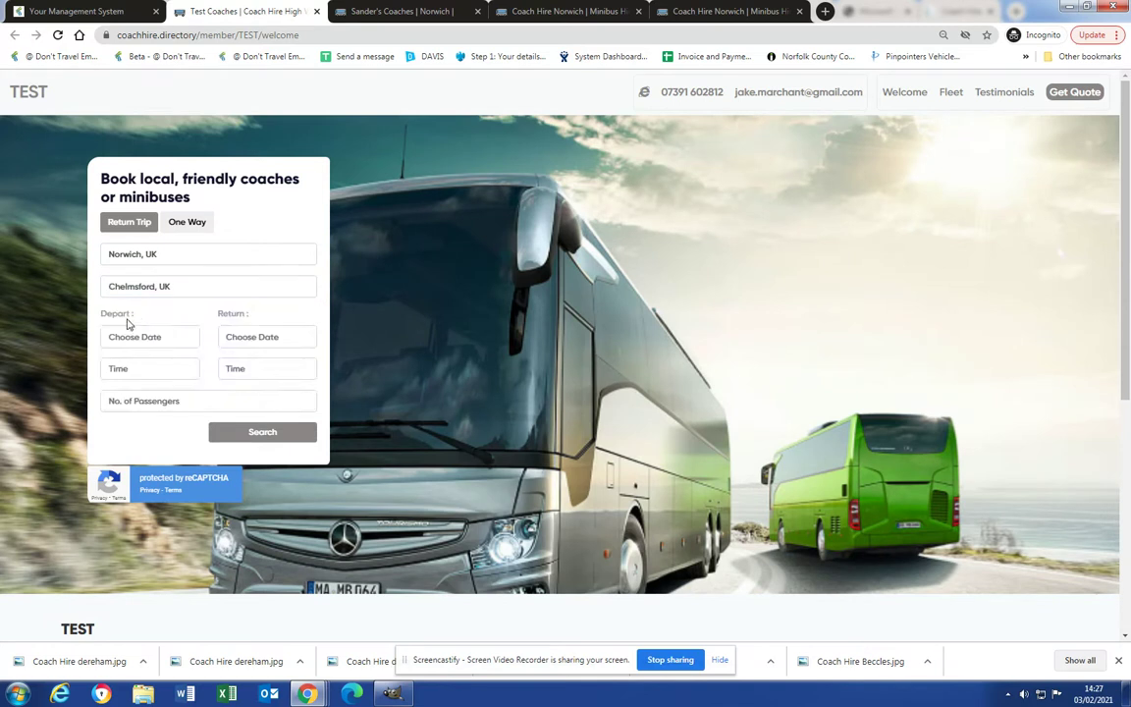
# Set departure and return to 26/02/2021, leaving 07:00 and returning 16:30.
pyautogui.click(128, 333)
pyautogui.click(218, 437)
pyautogui.click(253, 337)
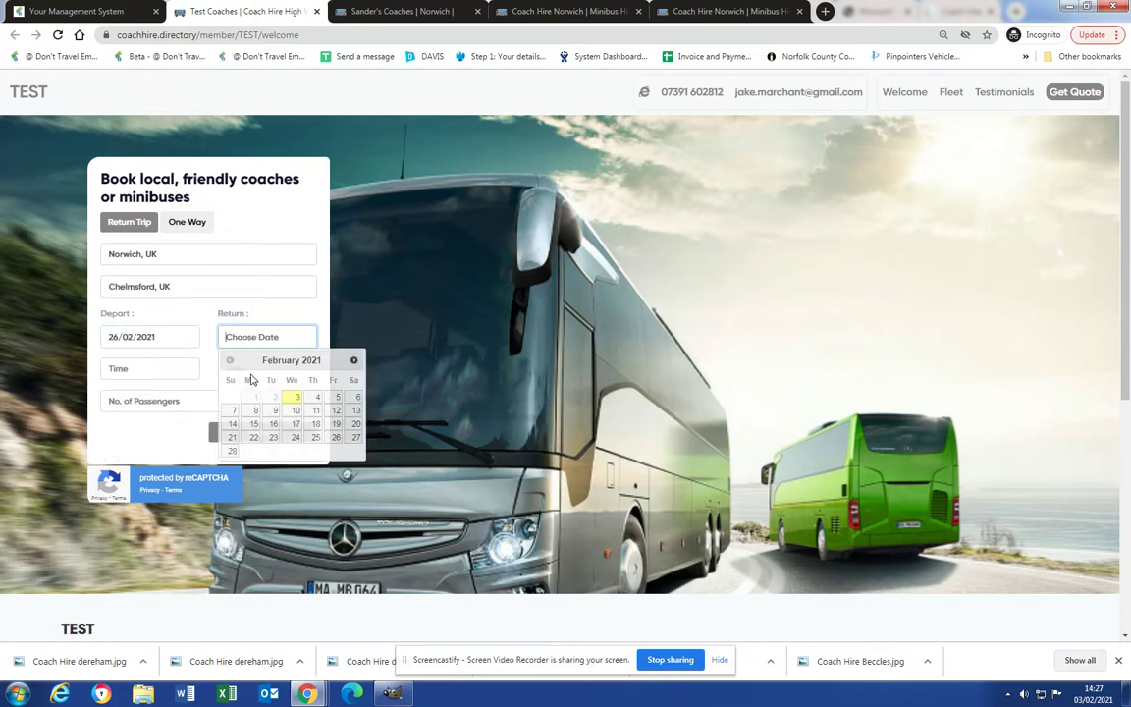
pyautogui.click(312, 438)
pyautogui.click(162, 368)
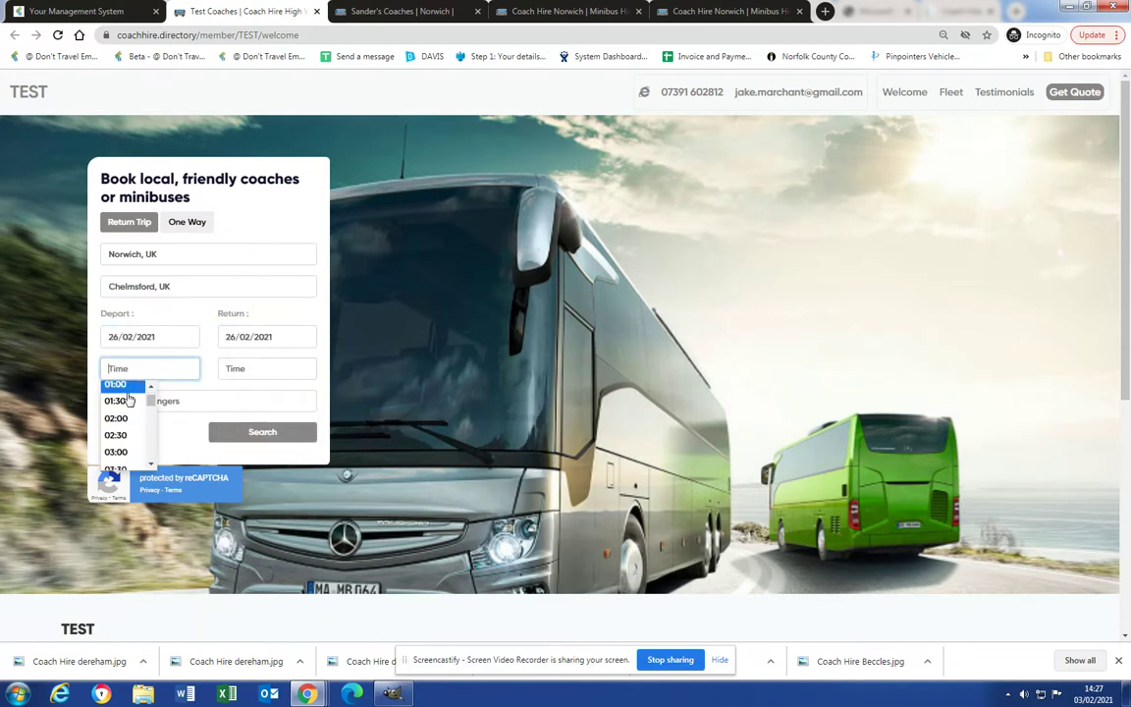
pyautogui.scroll(3, 118, 413)
pyautogui.click(116, 428)
pyautogui.click(246, 369)
pyautogui.scroll(-6, 235, 412)
pyautogui.click(237, 415)
# Enter 14 passengers, search, and autofill the customer's contact details.
pyautogui.click(184, 402)
pyautogui.click(263, 434)
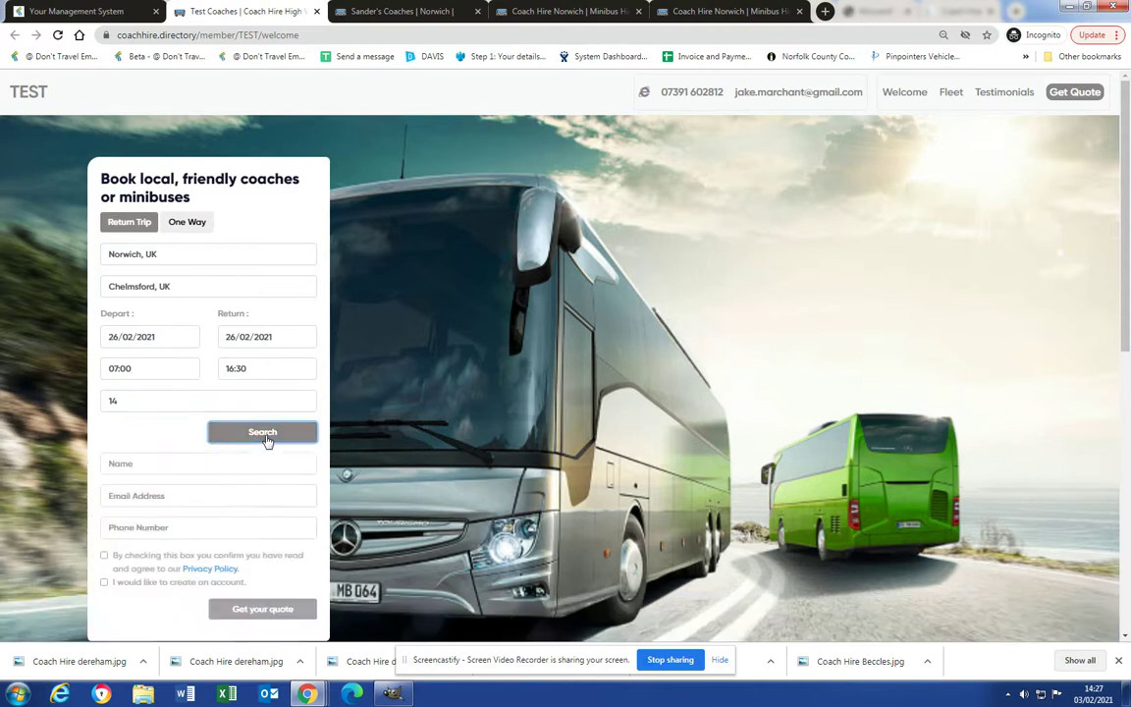
pyautogui.click(177, 464)
pyautogui.click(175, 218)
pyautogui.scroll(-2, 177, 371)
# Accept the privacy policy and request the instant £536.25 Norwich–Chelmsford return quote.
pyautogui.click(105, 353)
pyautogui.click(235, 408)
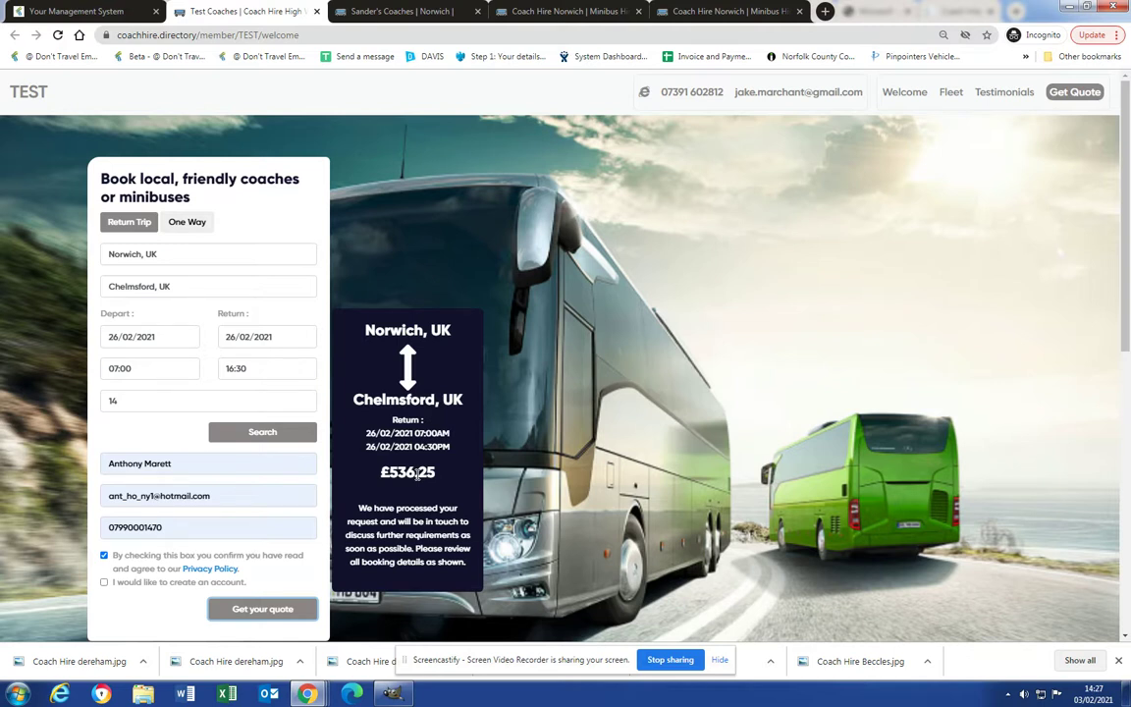
pyautogui.click(307, 693)
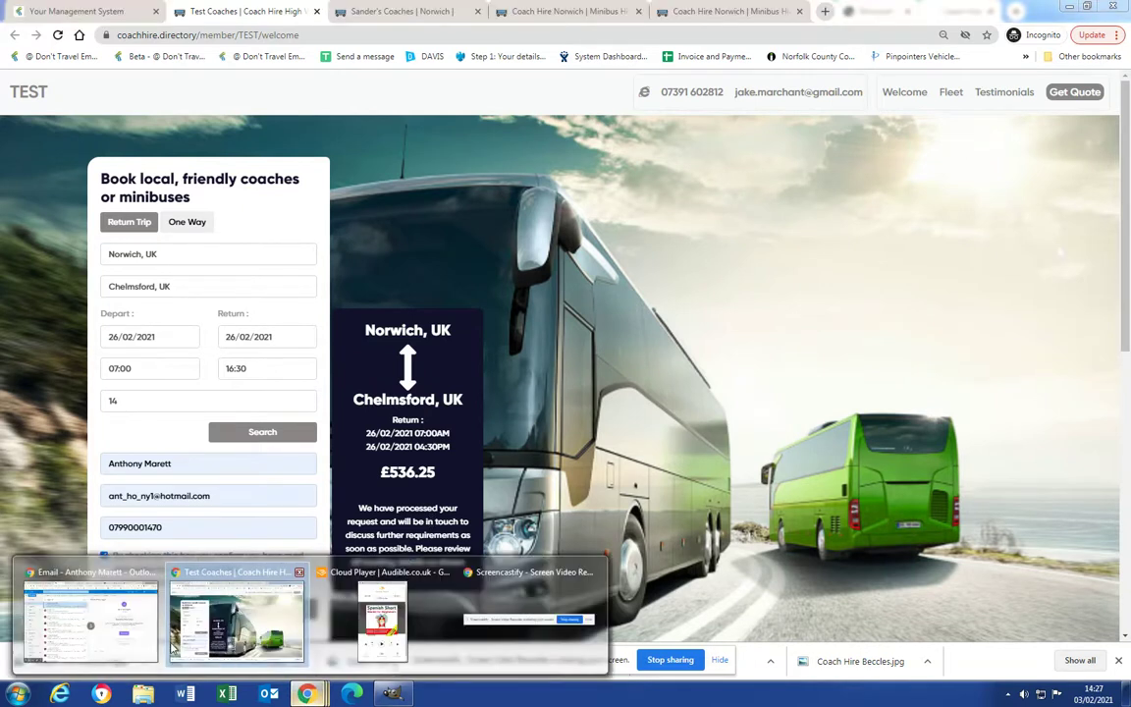